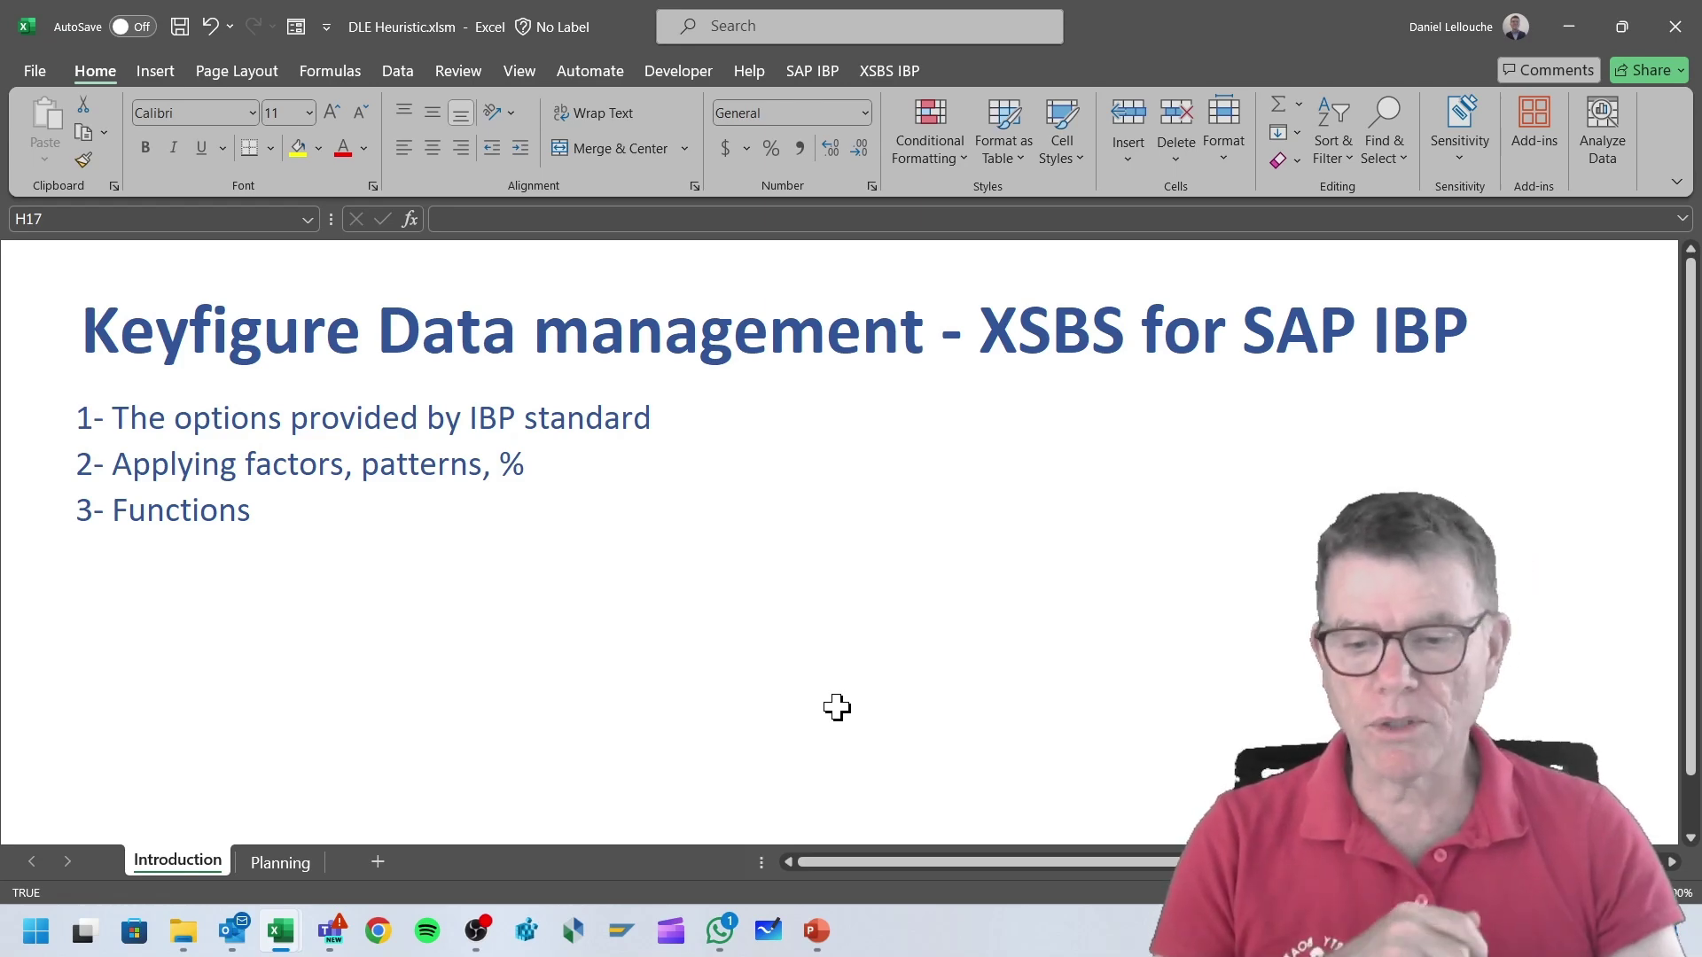
Step: On the Planning sheet, select Projected Stock qty F11:K11 and list the XSBS IBP Change Cells options
left_click(303, 864)
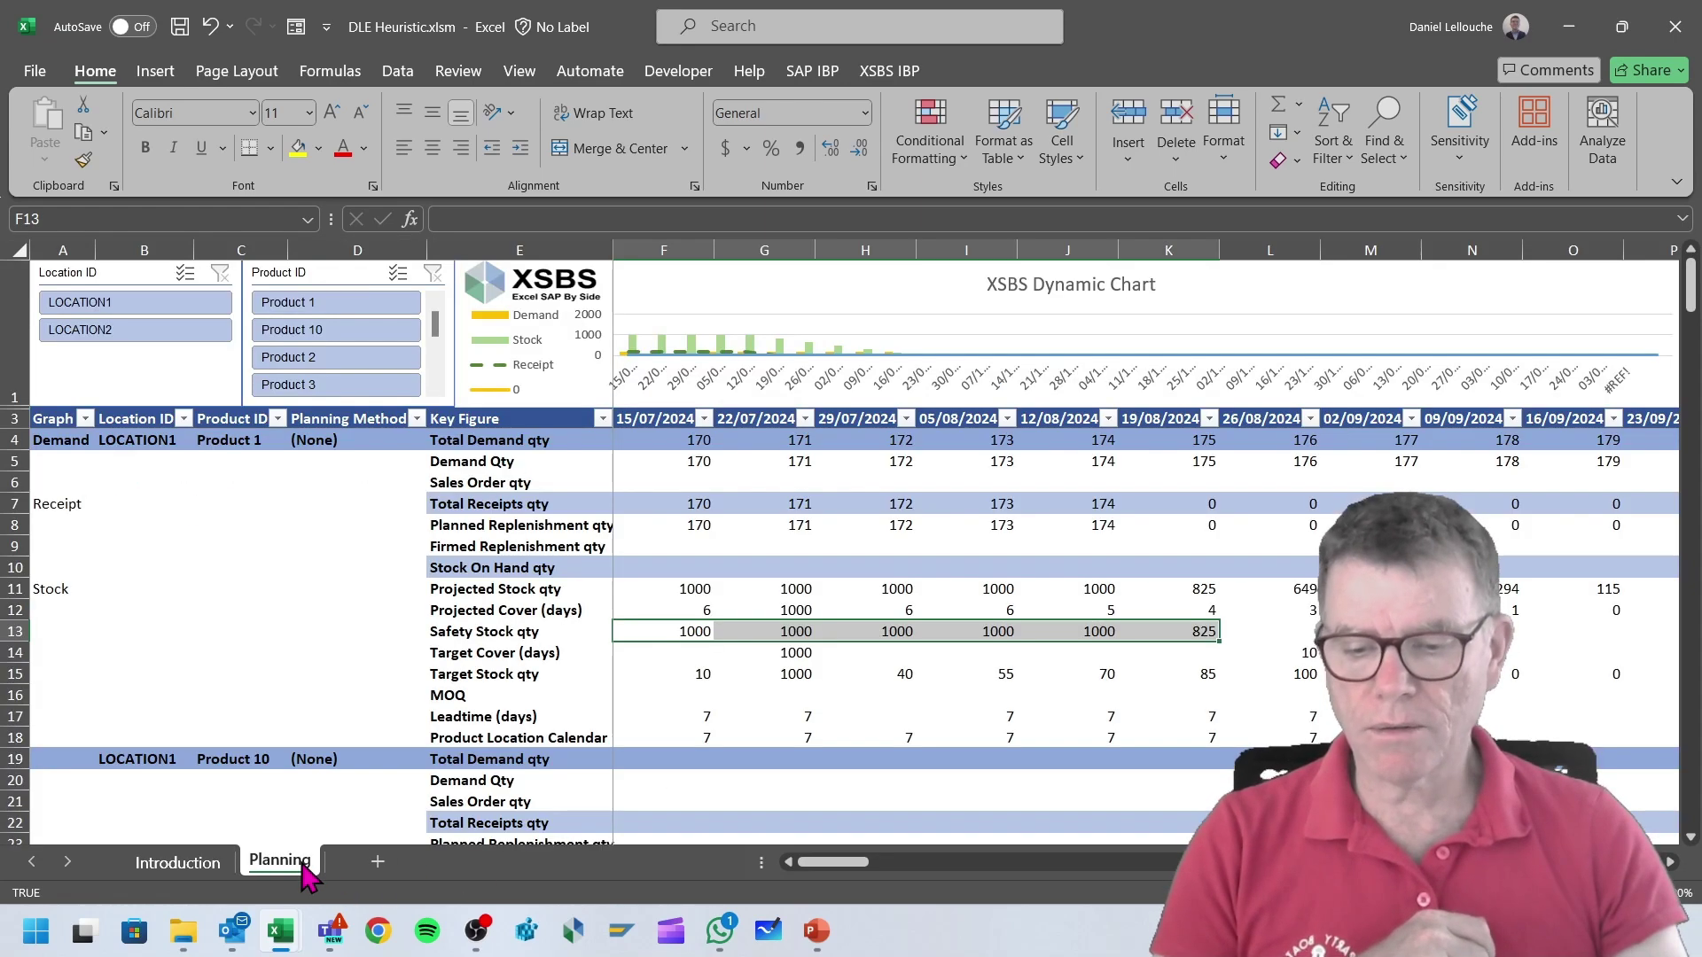
left_click(943, 694)
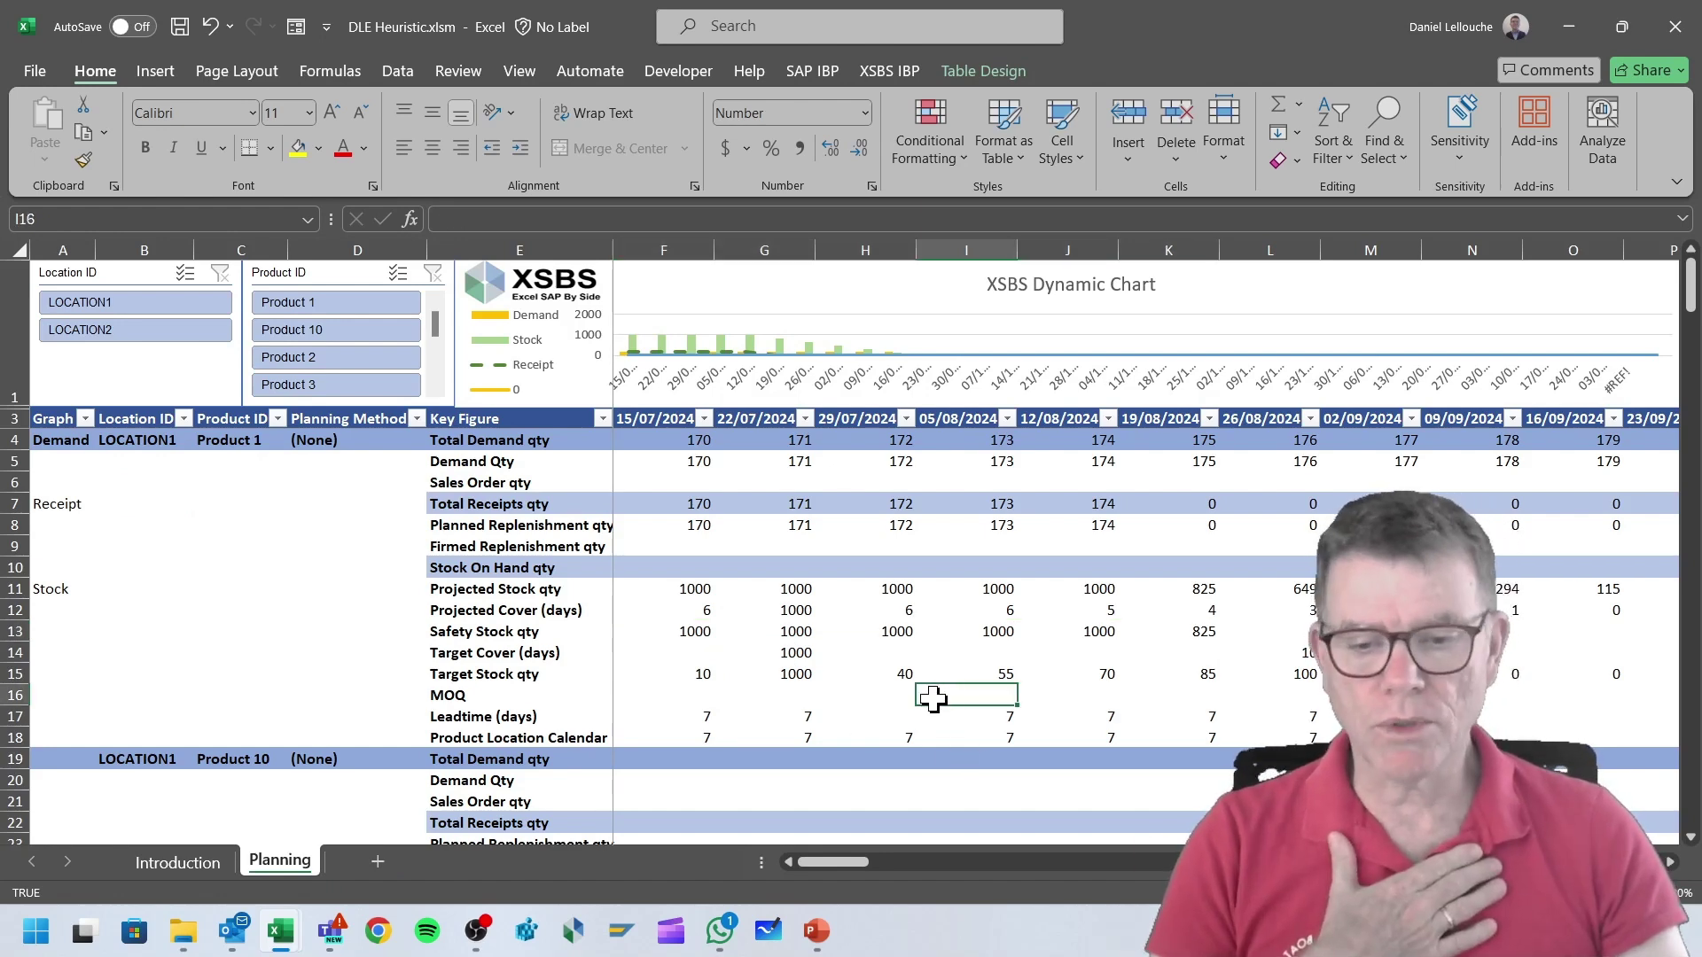
left_click(898, 75)
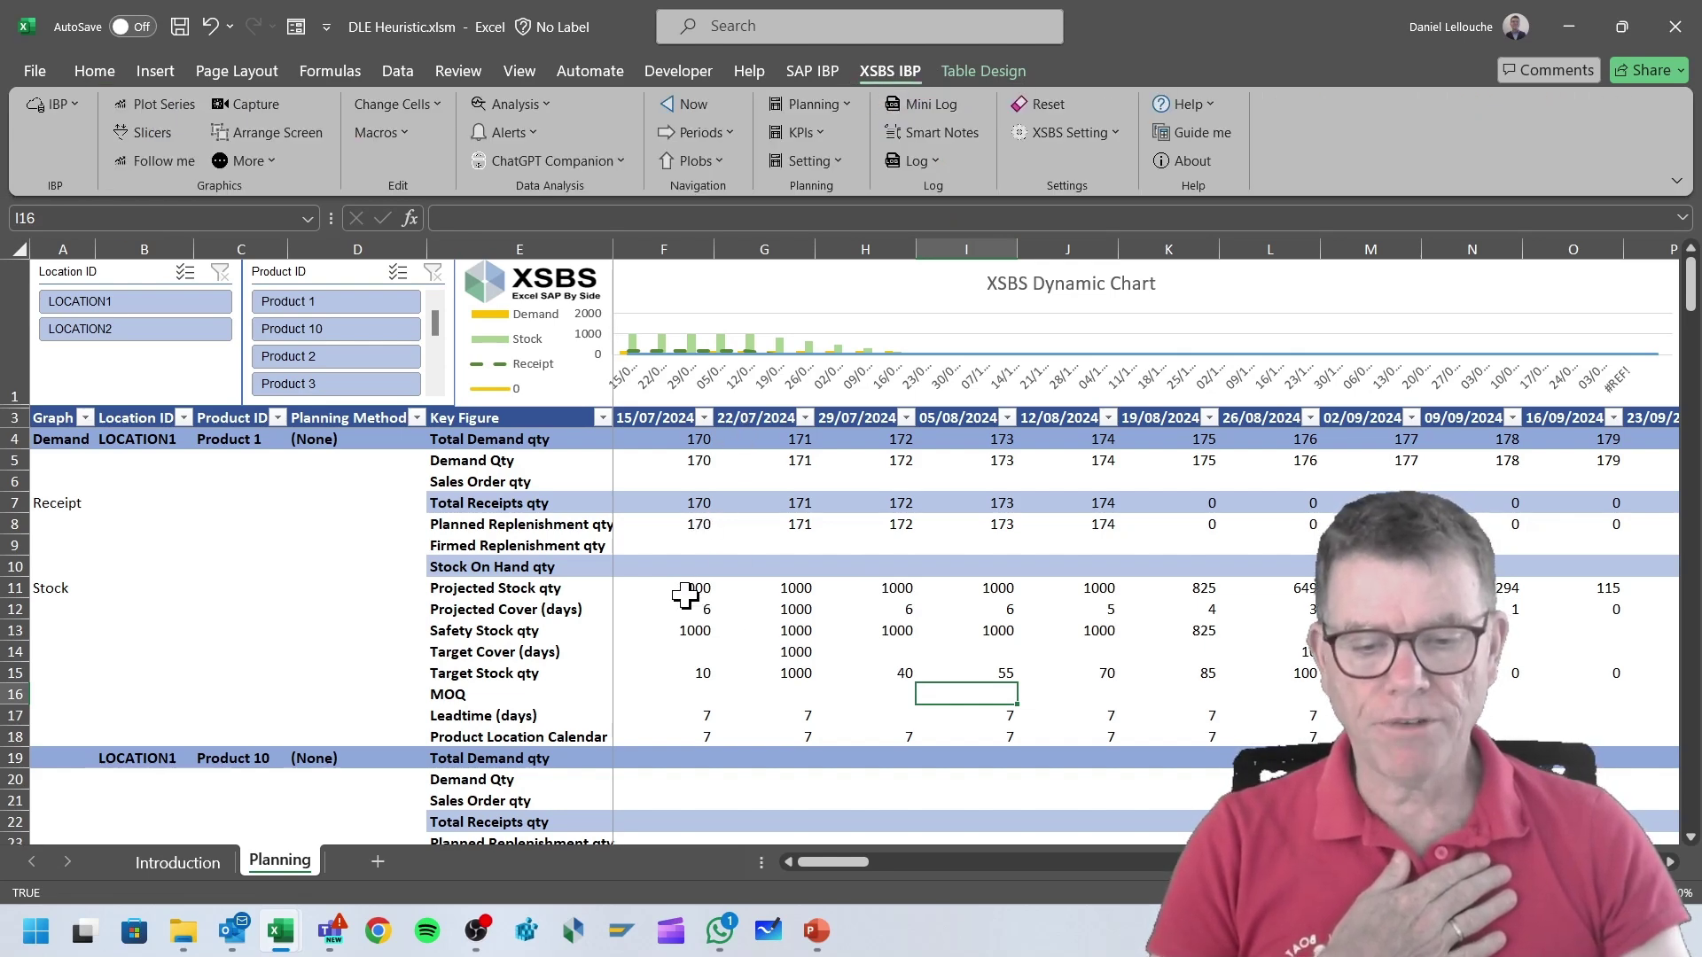
left_click_drag(685, 595, 1152, 589)
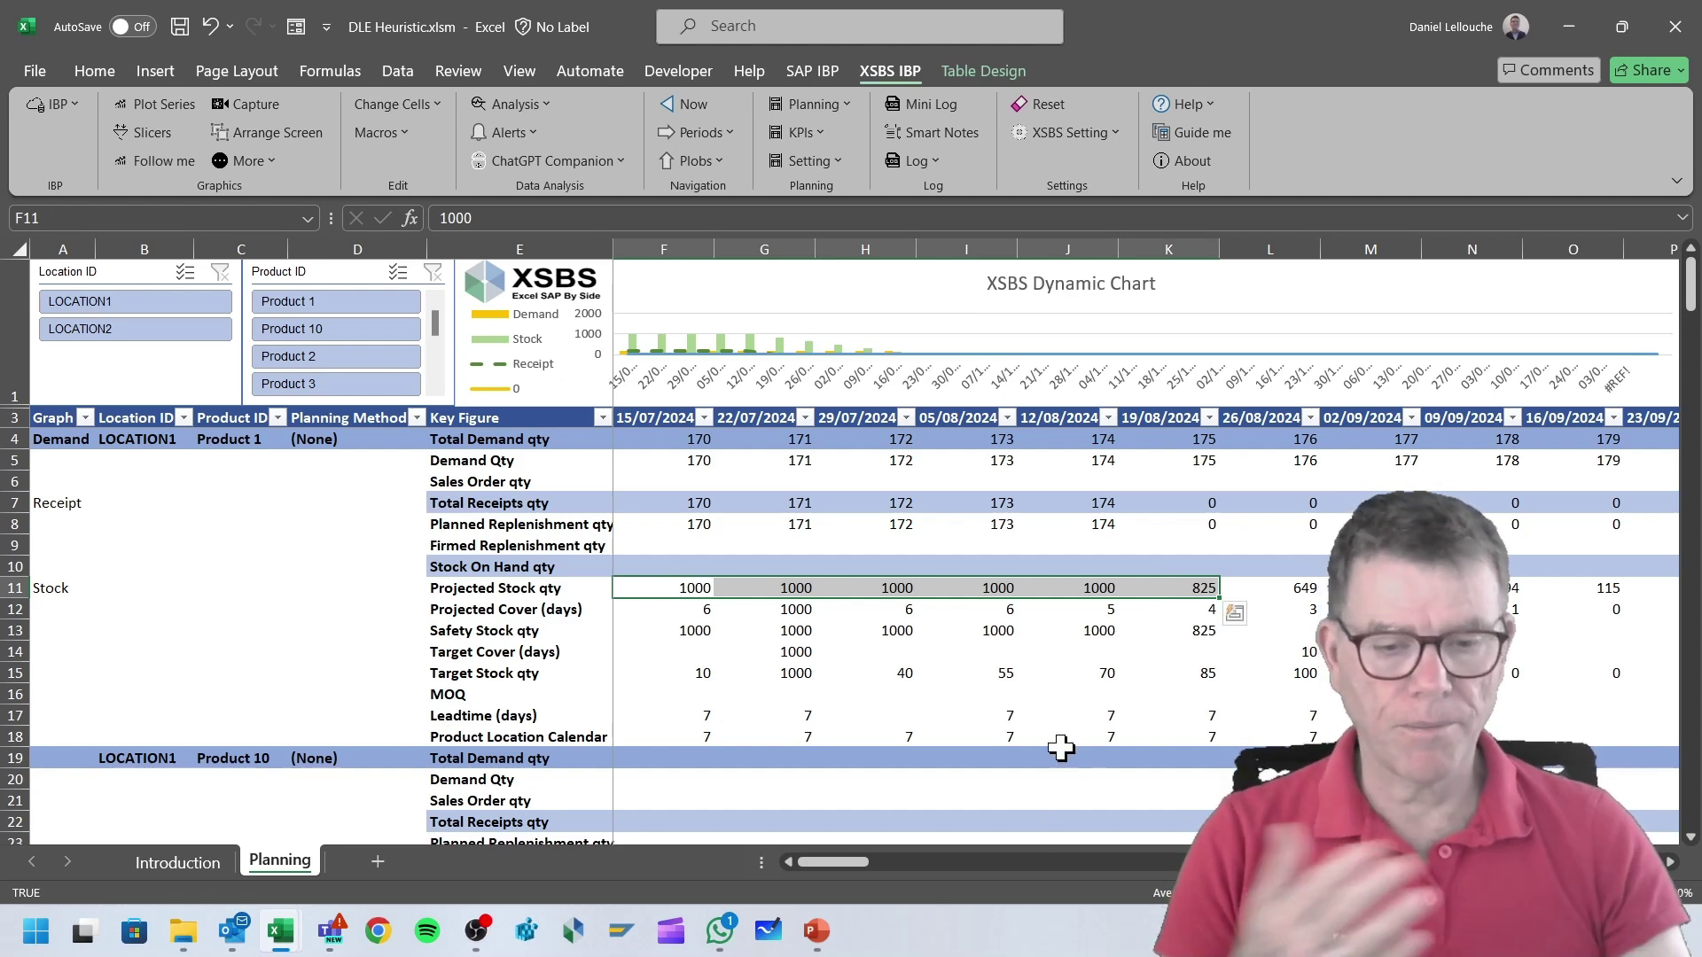
left_click(406, 106)
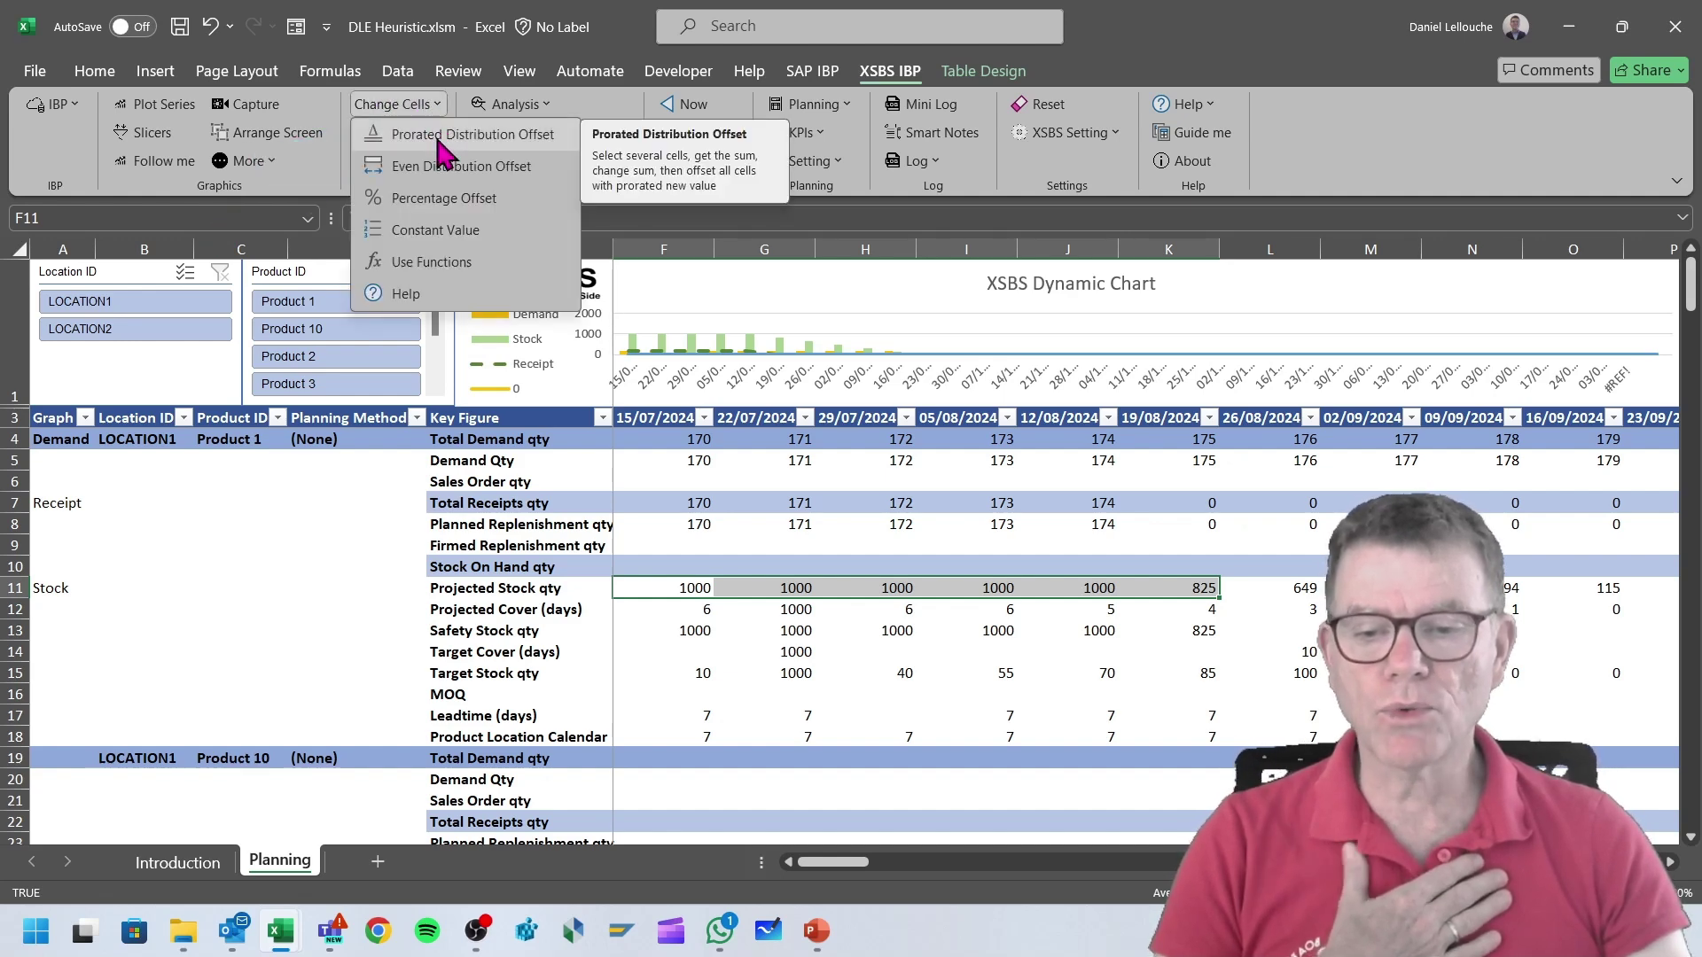
Step: Apply a 10 percent offset to the six Projected Stock qty values, turning 1000 into 1100
left_click(439, 198)
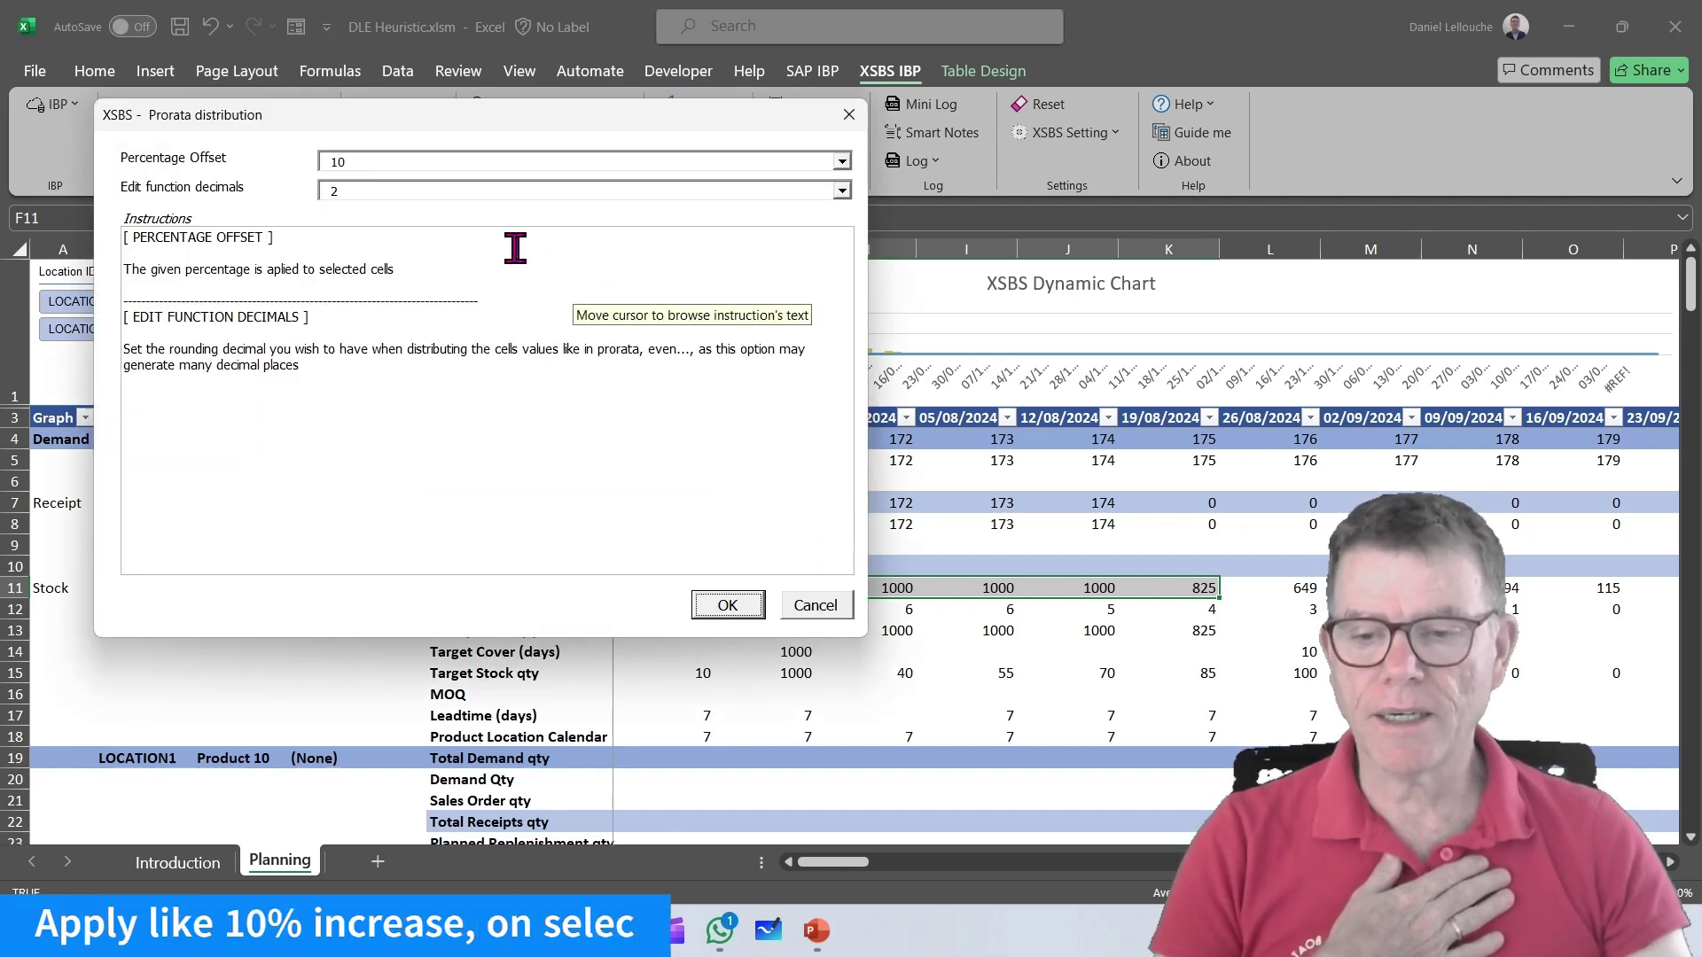
left_click(391, 163)
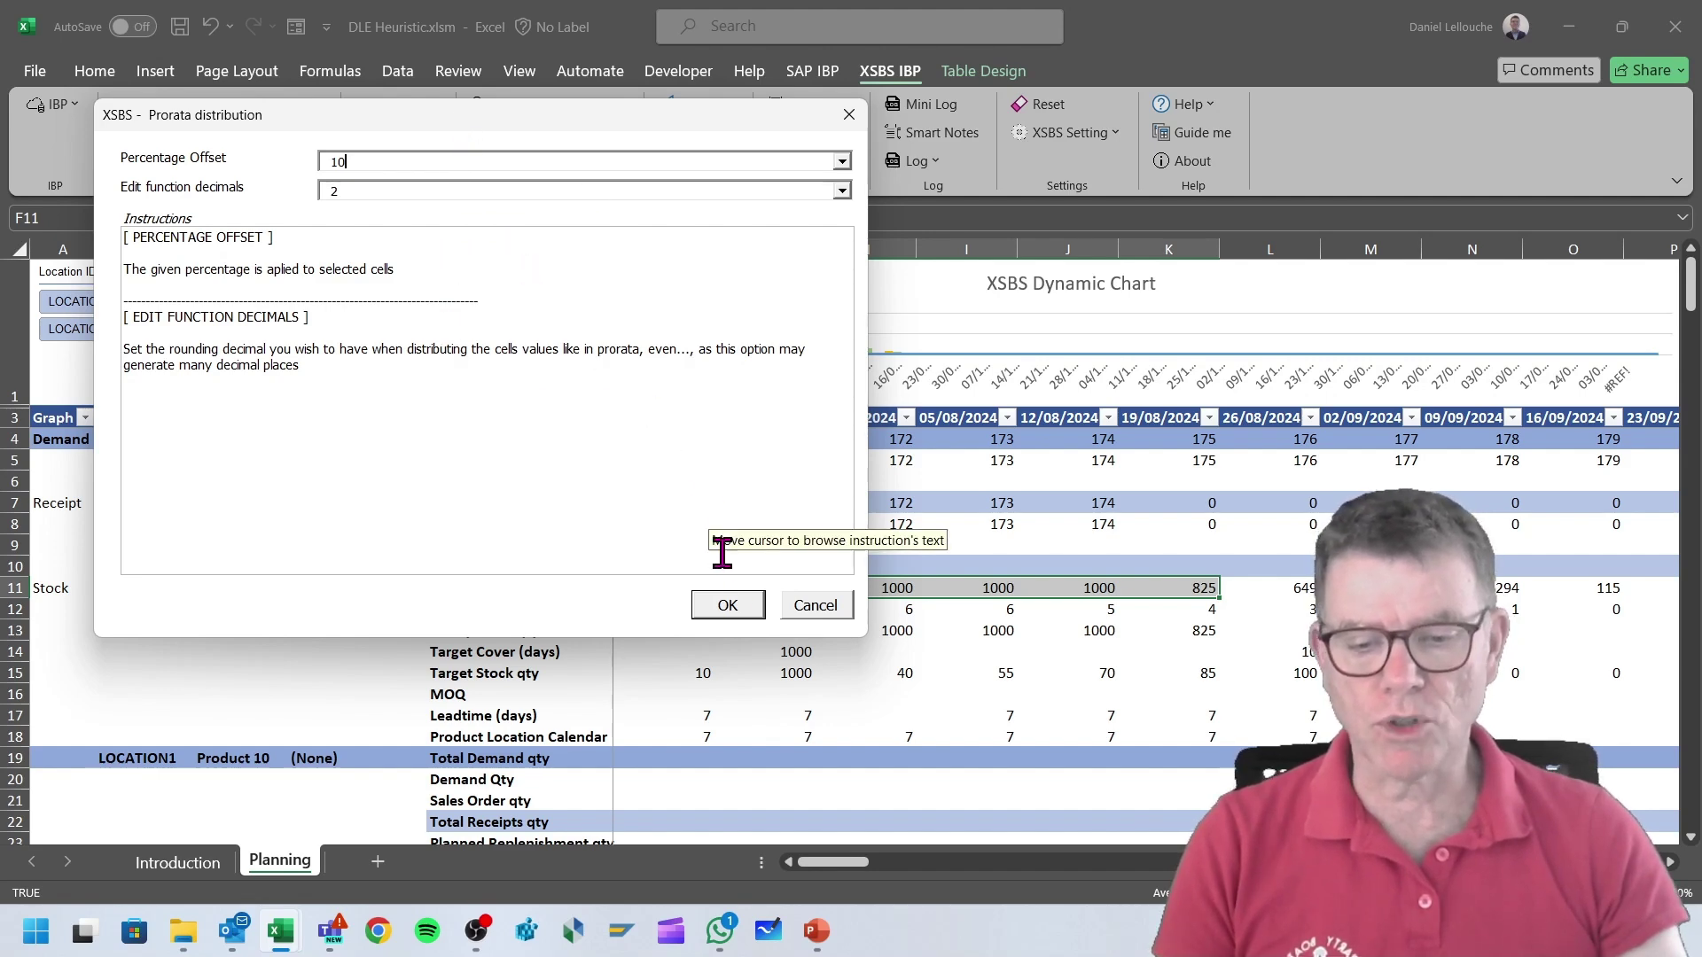
left_click(729, 605)
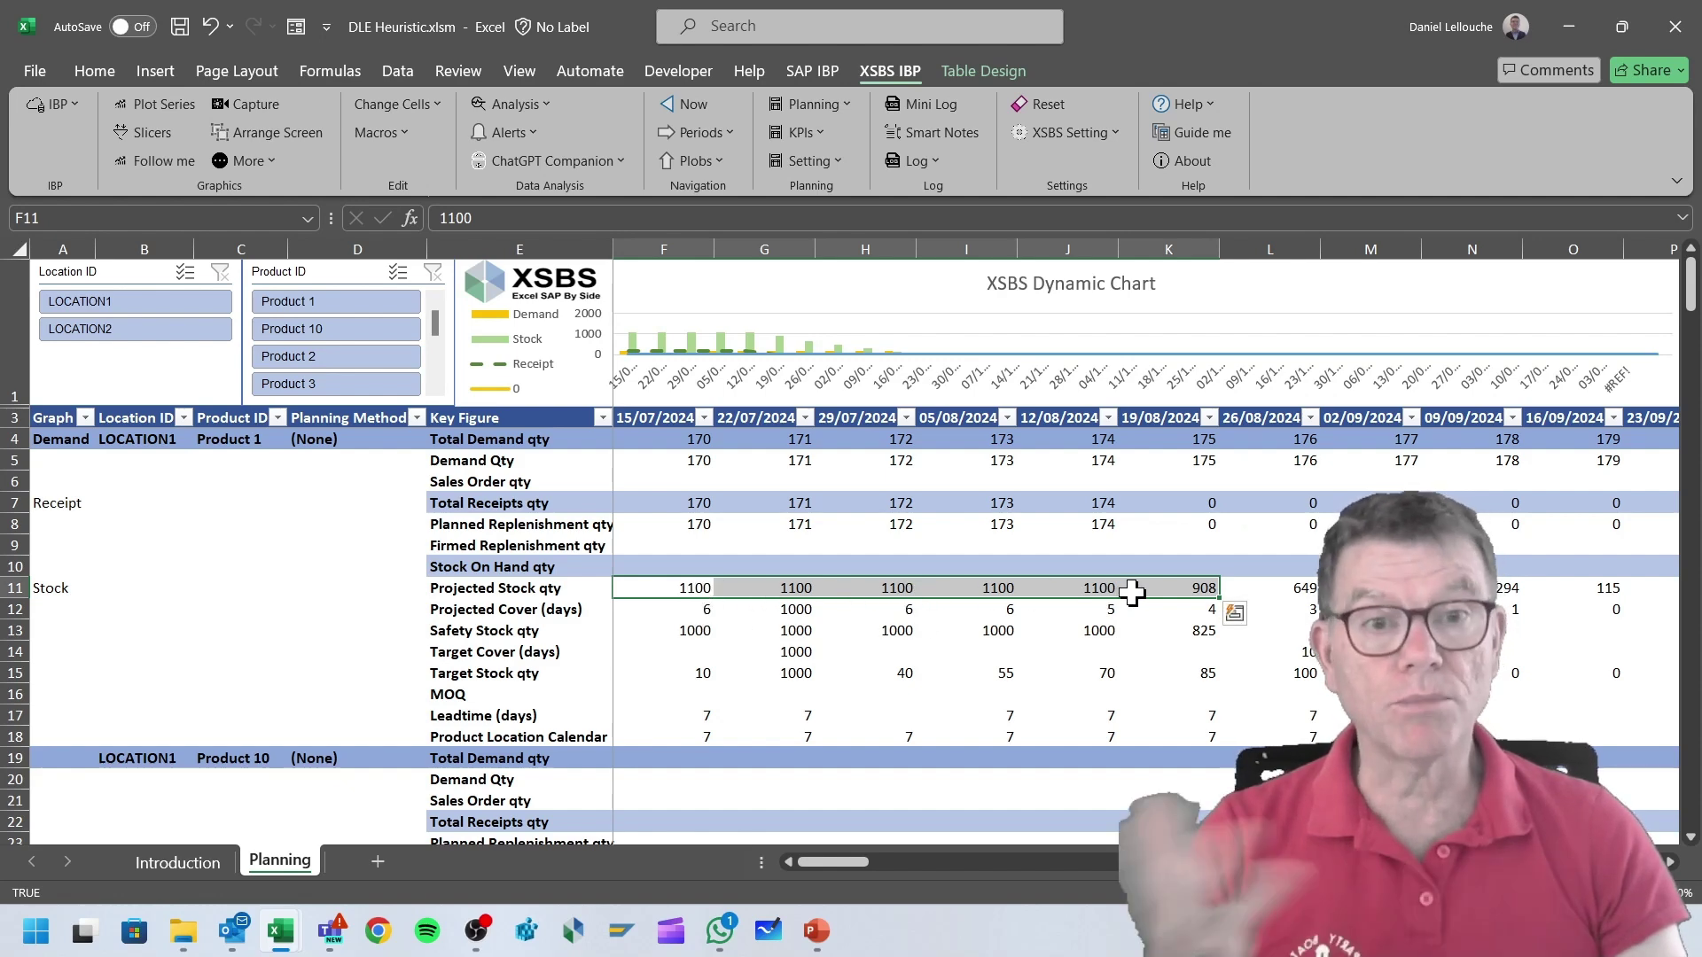
Step: Prorate a new total of 15000 across the six weeks, giving five at 2575 and one at 2124
left_click(436, 105)
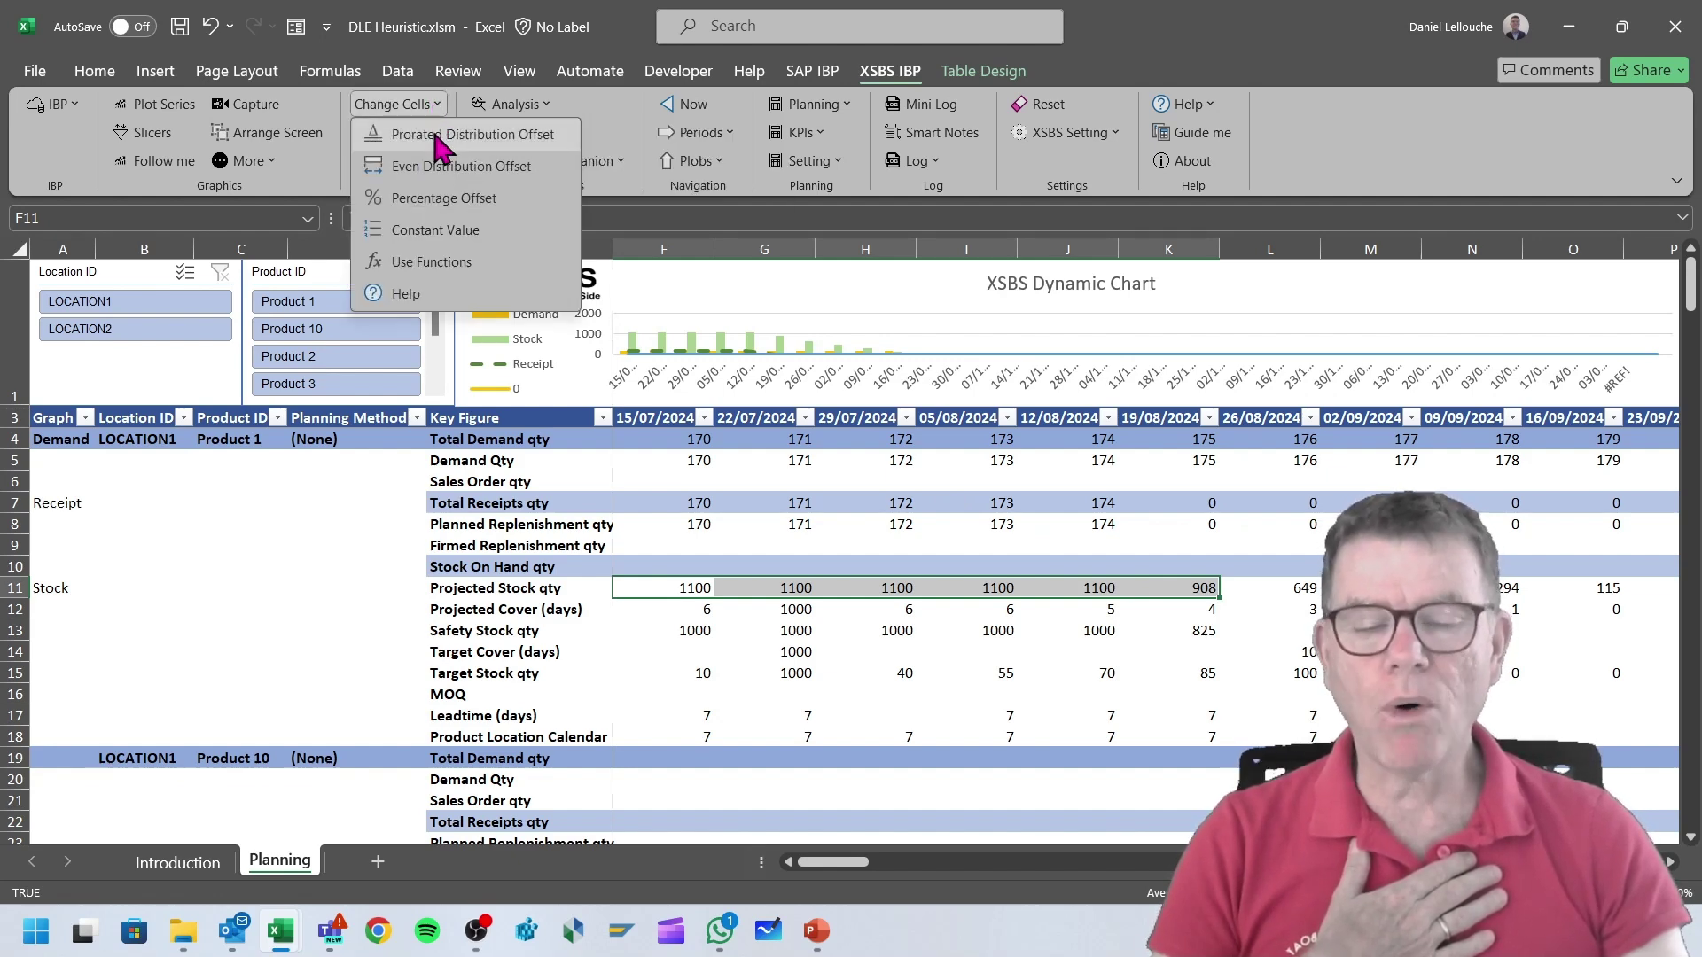
left_click(434, 137)
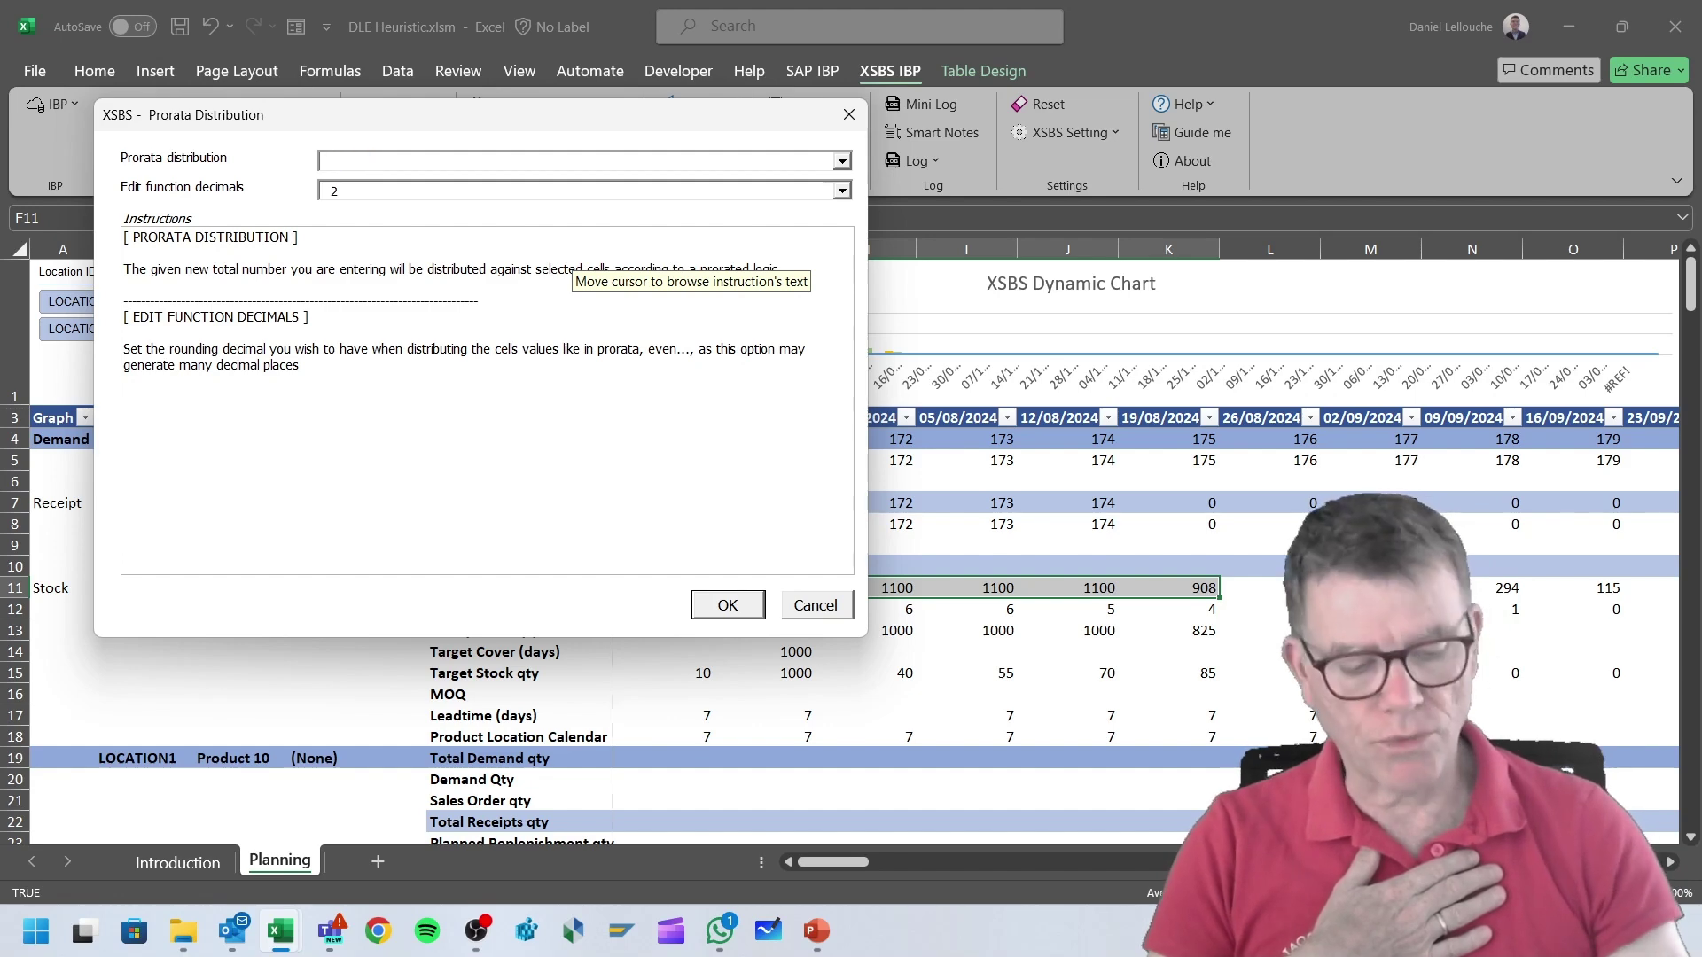
type("15")
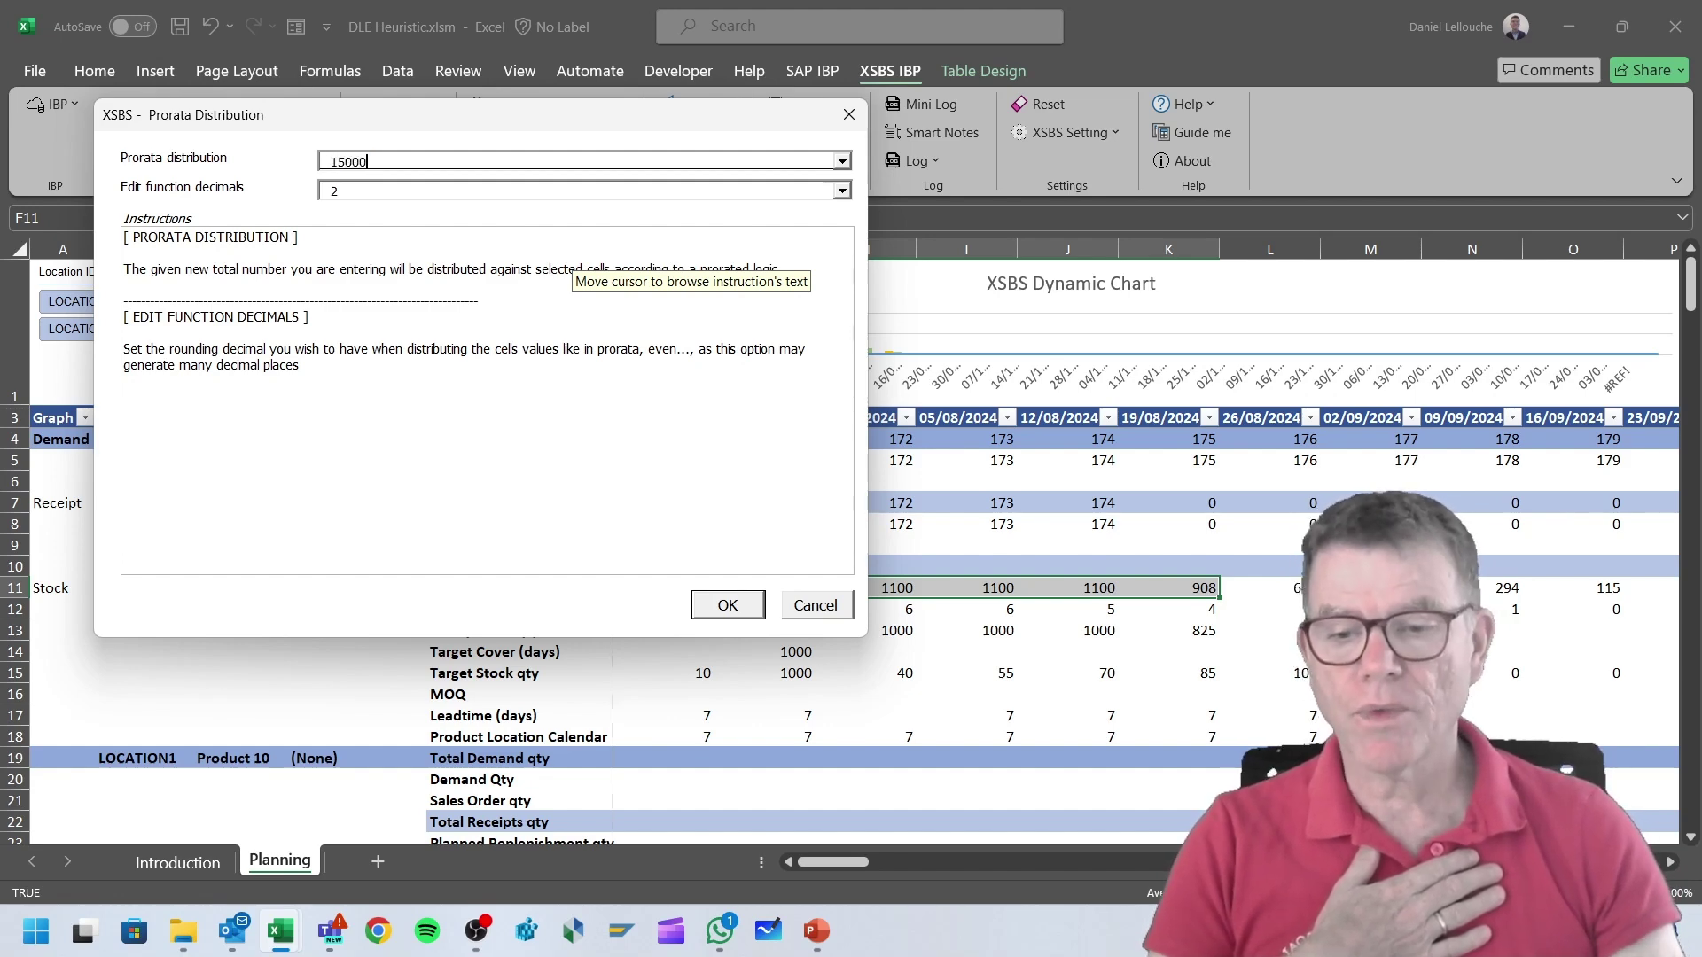
type("000")
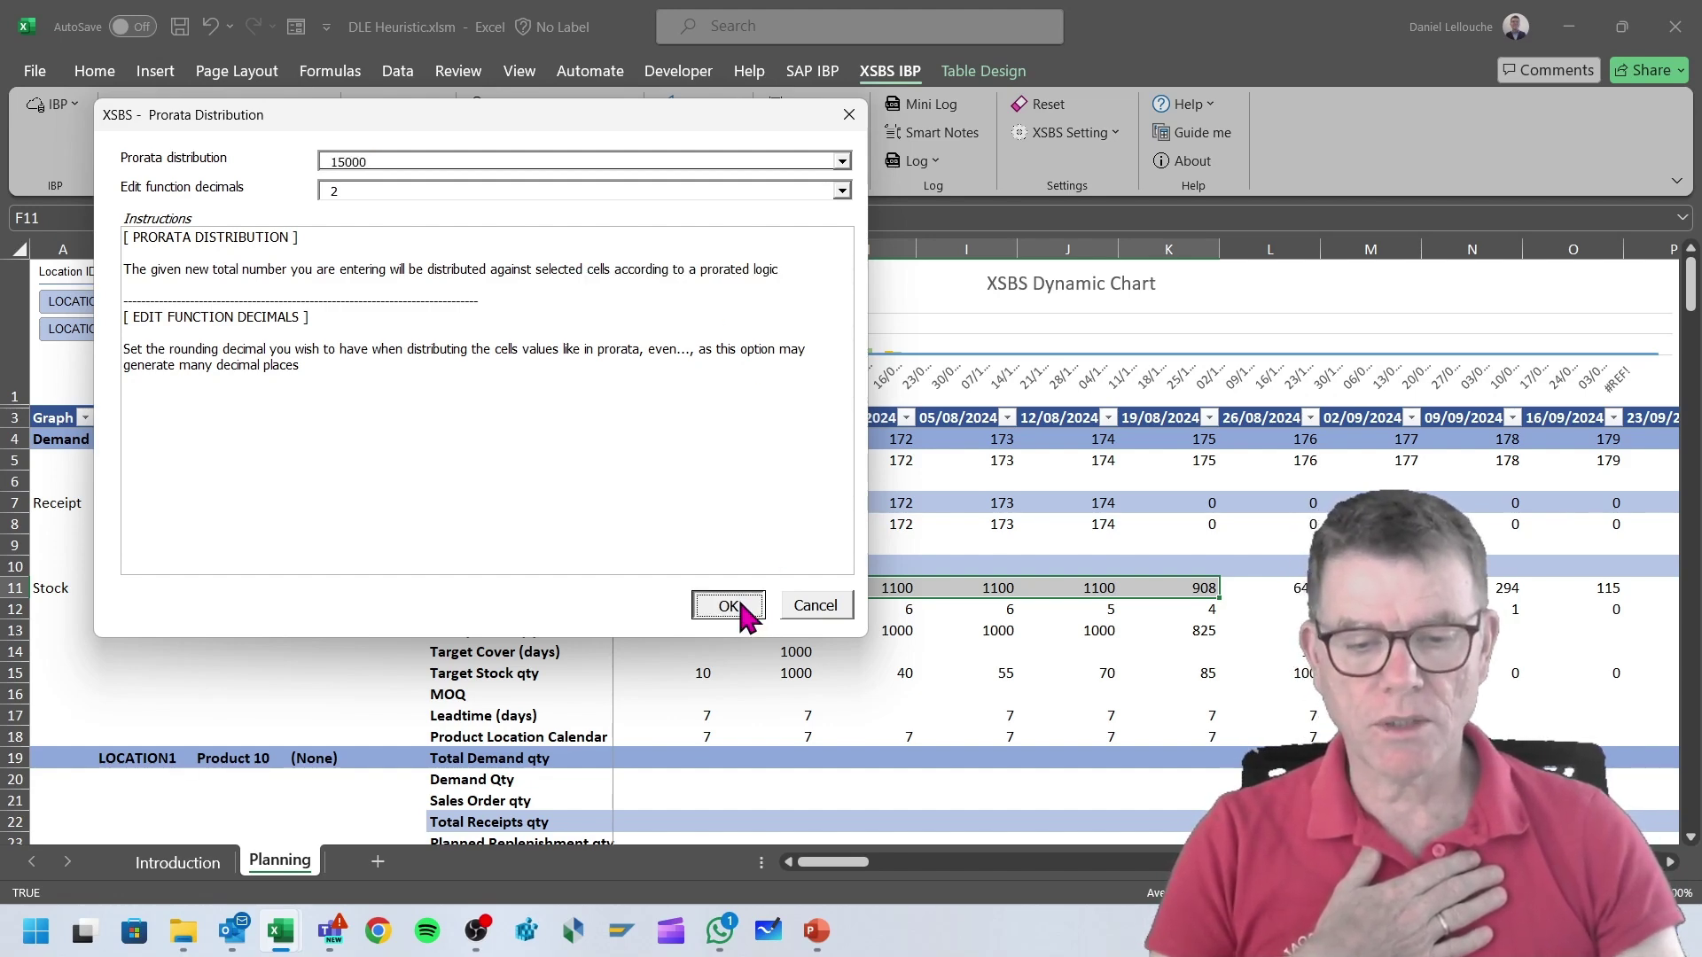
left_click(728, 605)
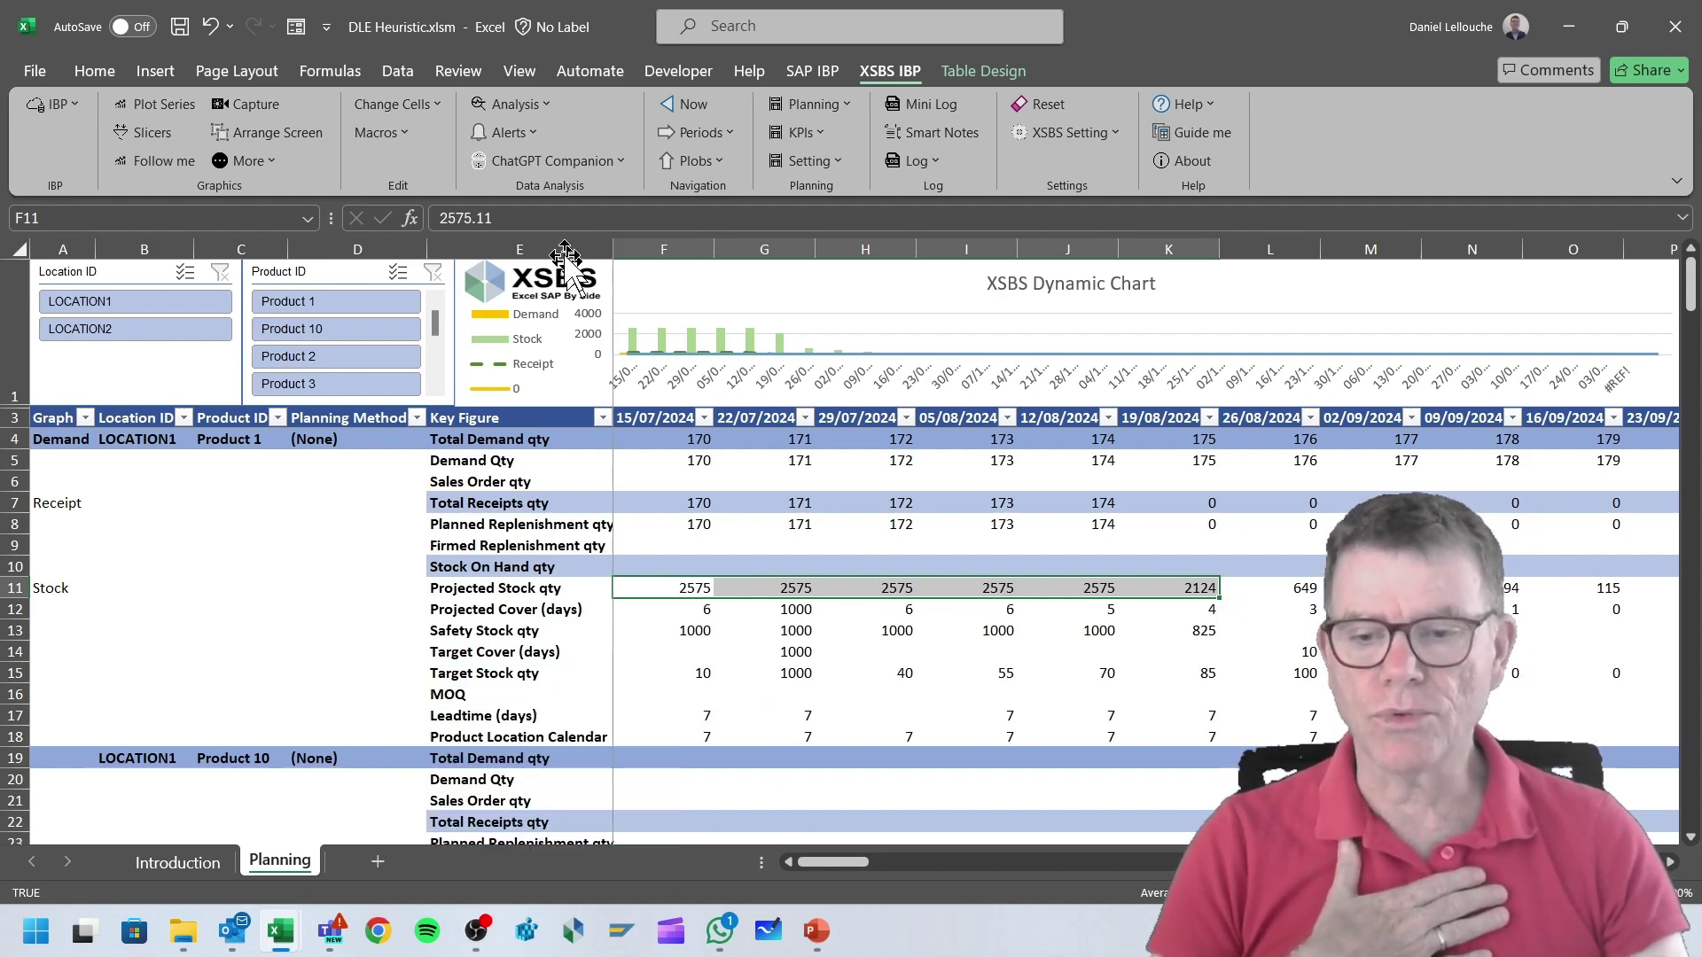
Step: Dismiss the Even Distribution dialog, then fill Firmed Replenishment qty F9:L9 with 120
left_click(433, 105)
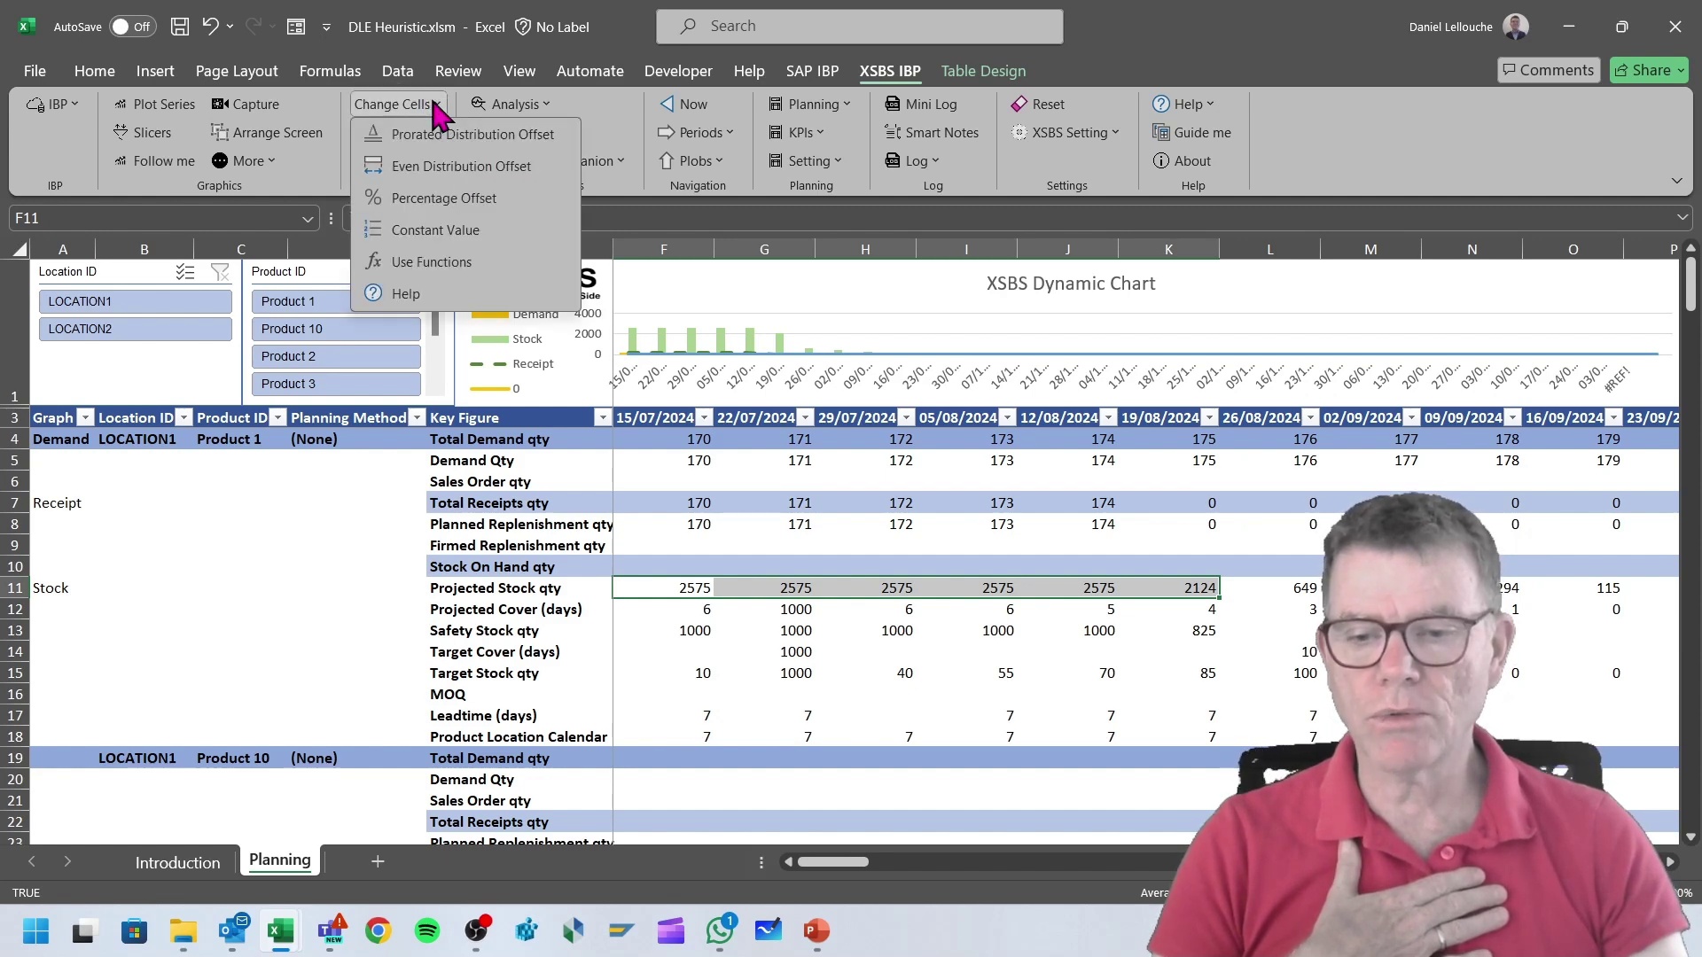
left_click(444, 168)
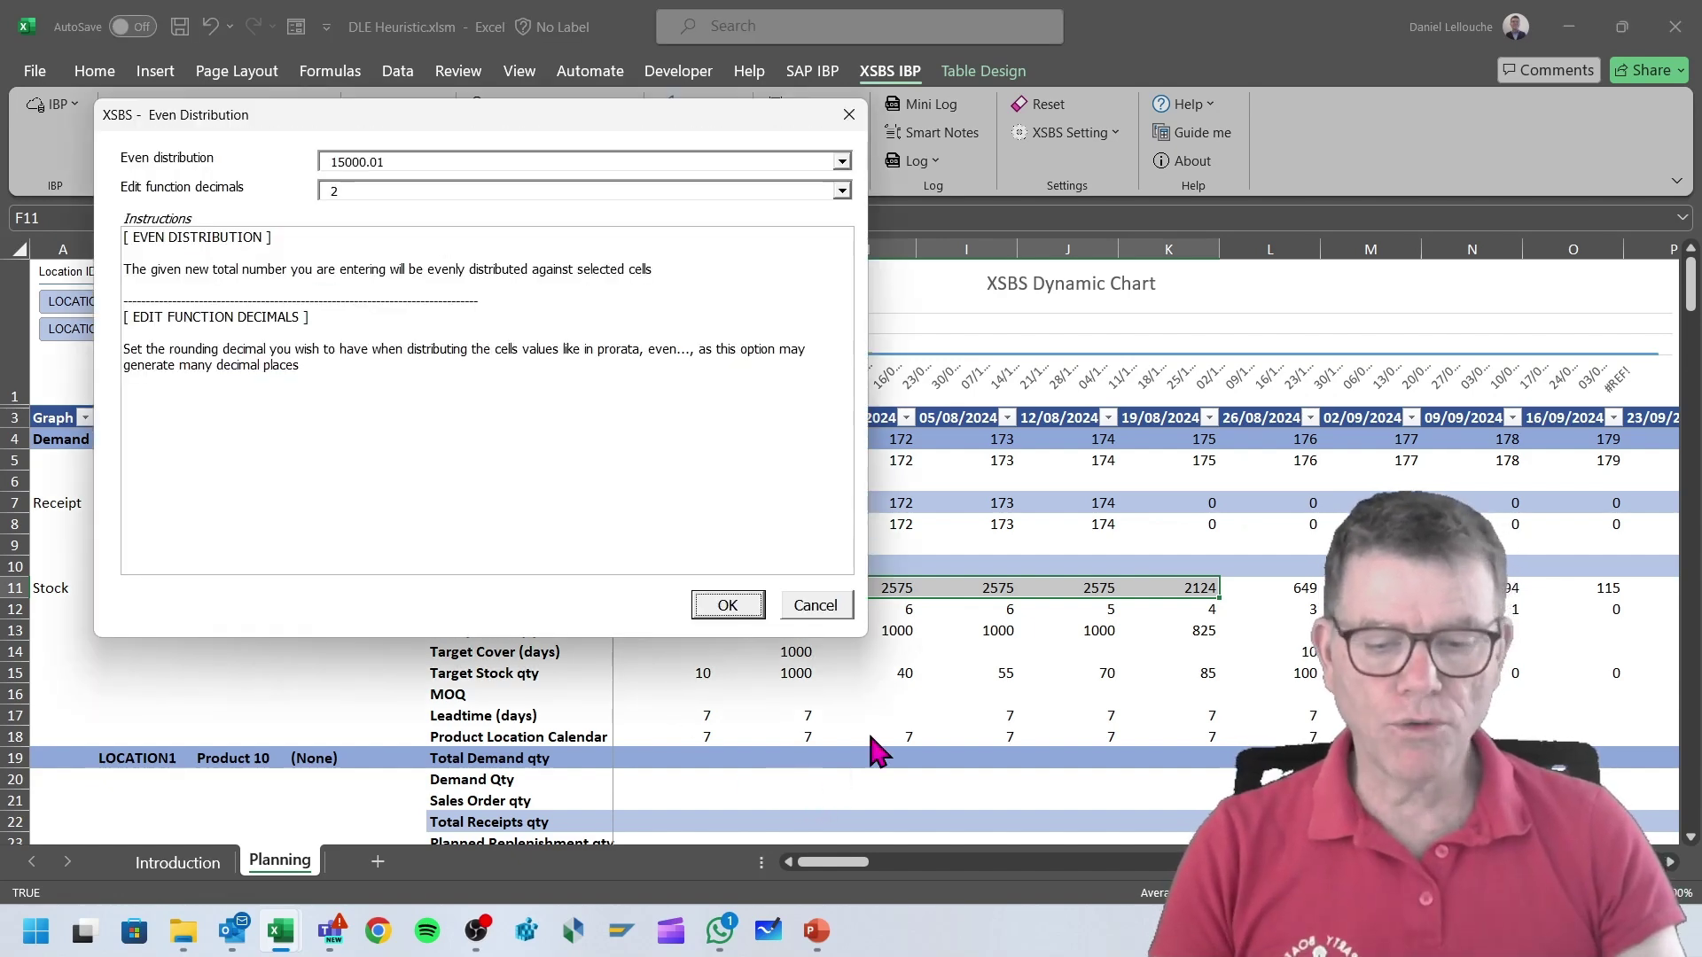
key("Escape")
left_click_drag(709, 557, 1321, 547)
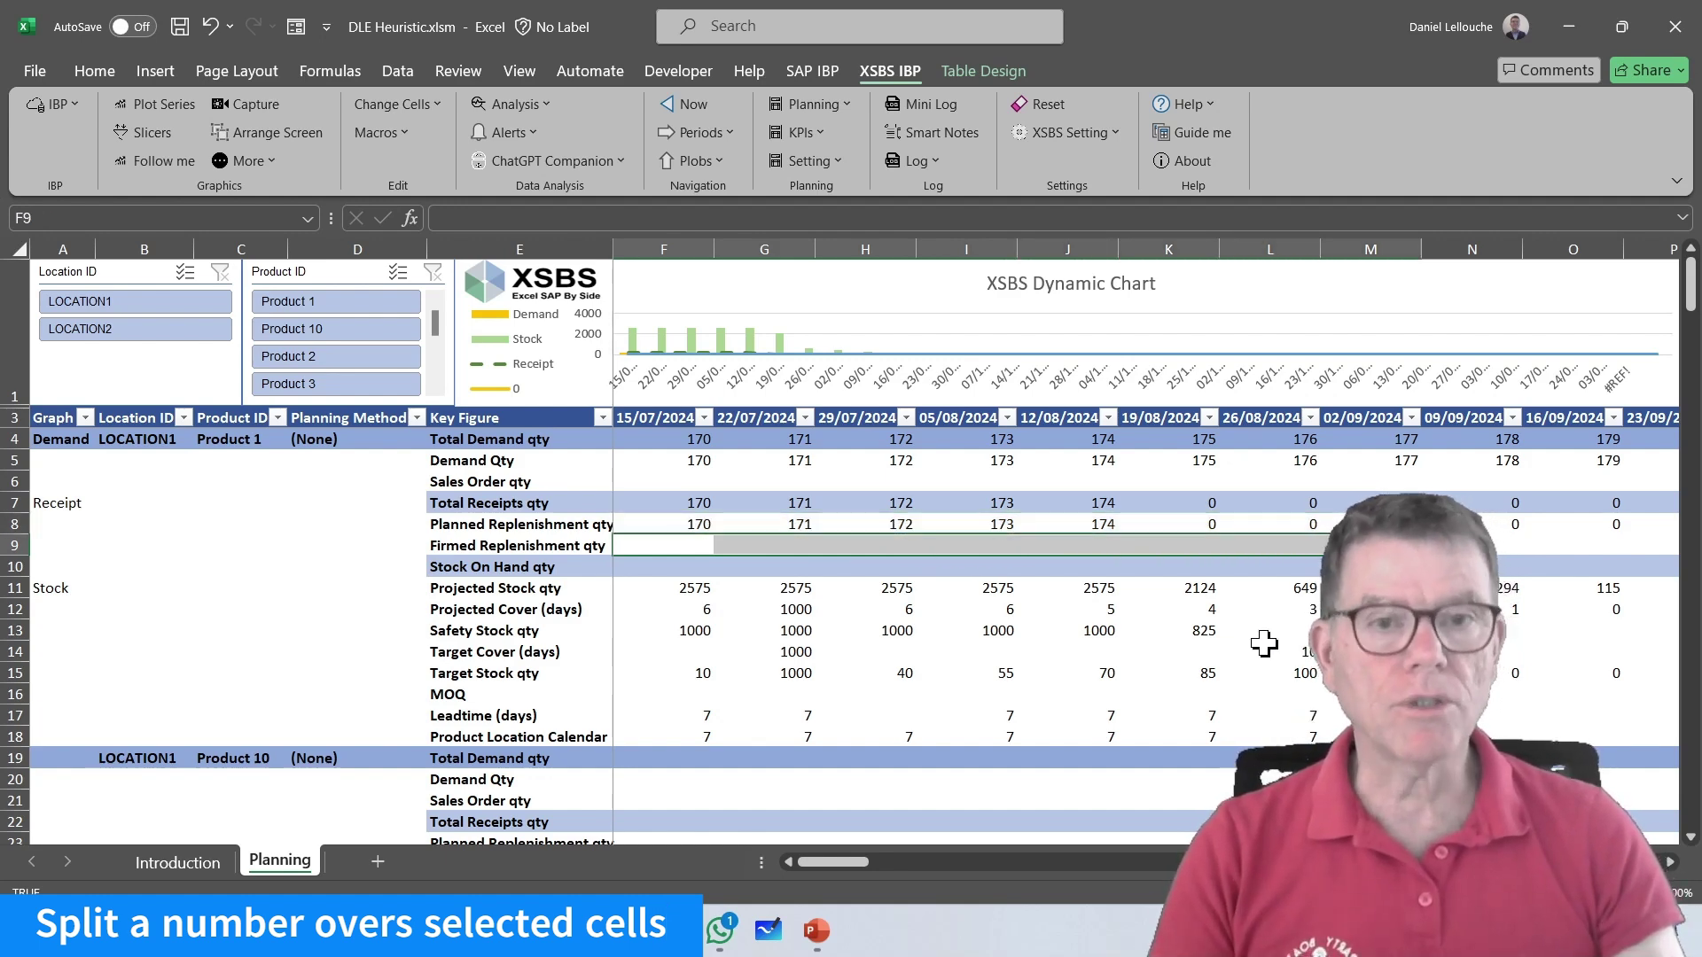
type("120")
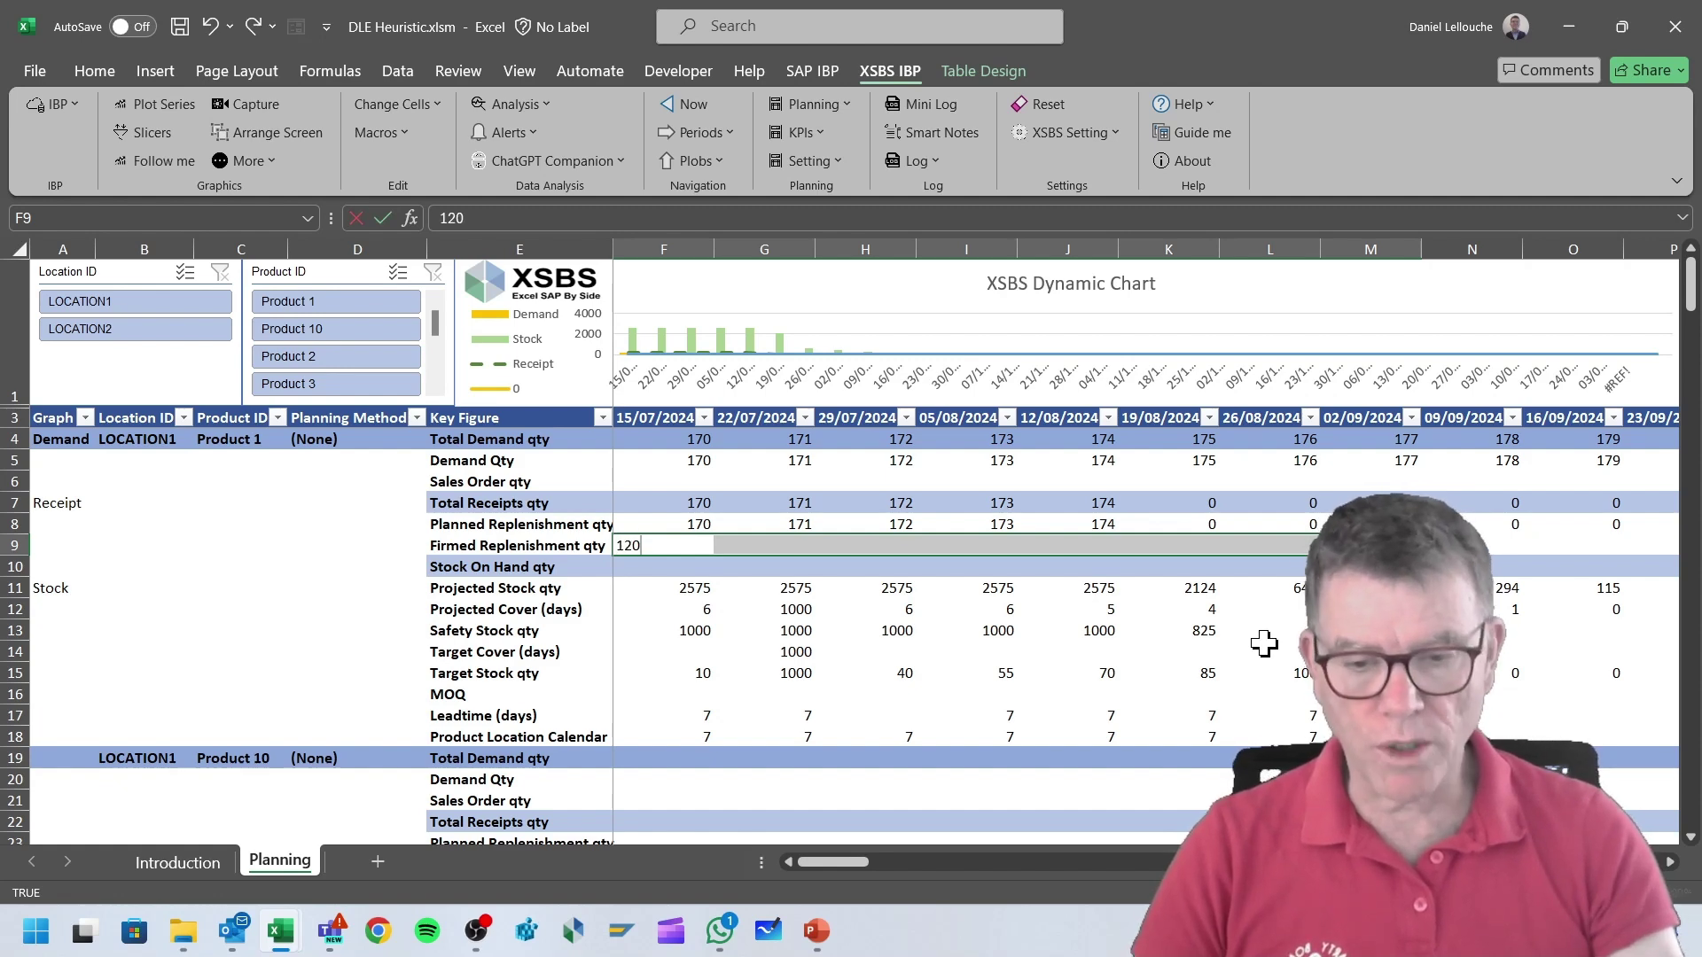
key("ctrl+Return")
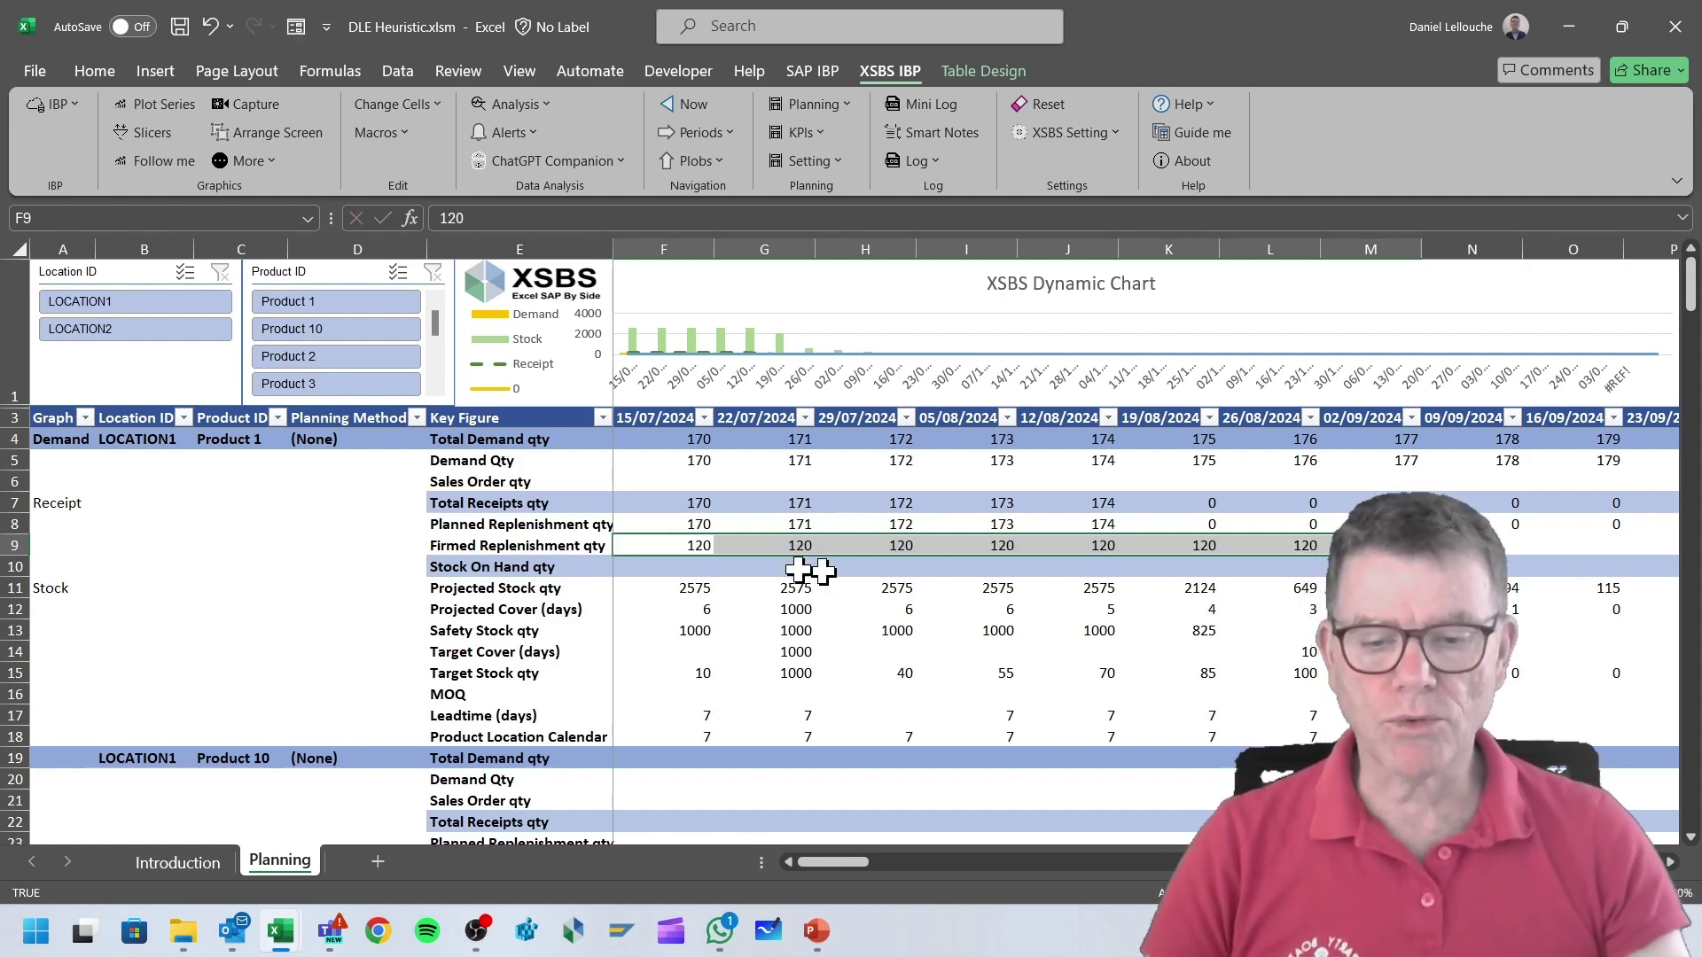
Step: Spread 984 evenly over Firmed Replenishment qty (123 each), then select weeks I9:M9 from 05/08/2024
left_click(394, 104)
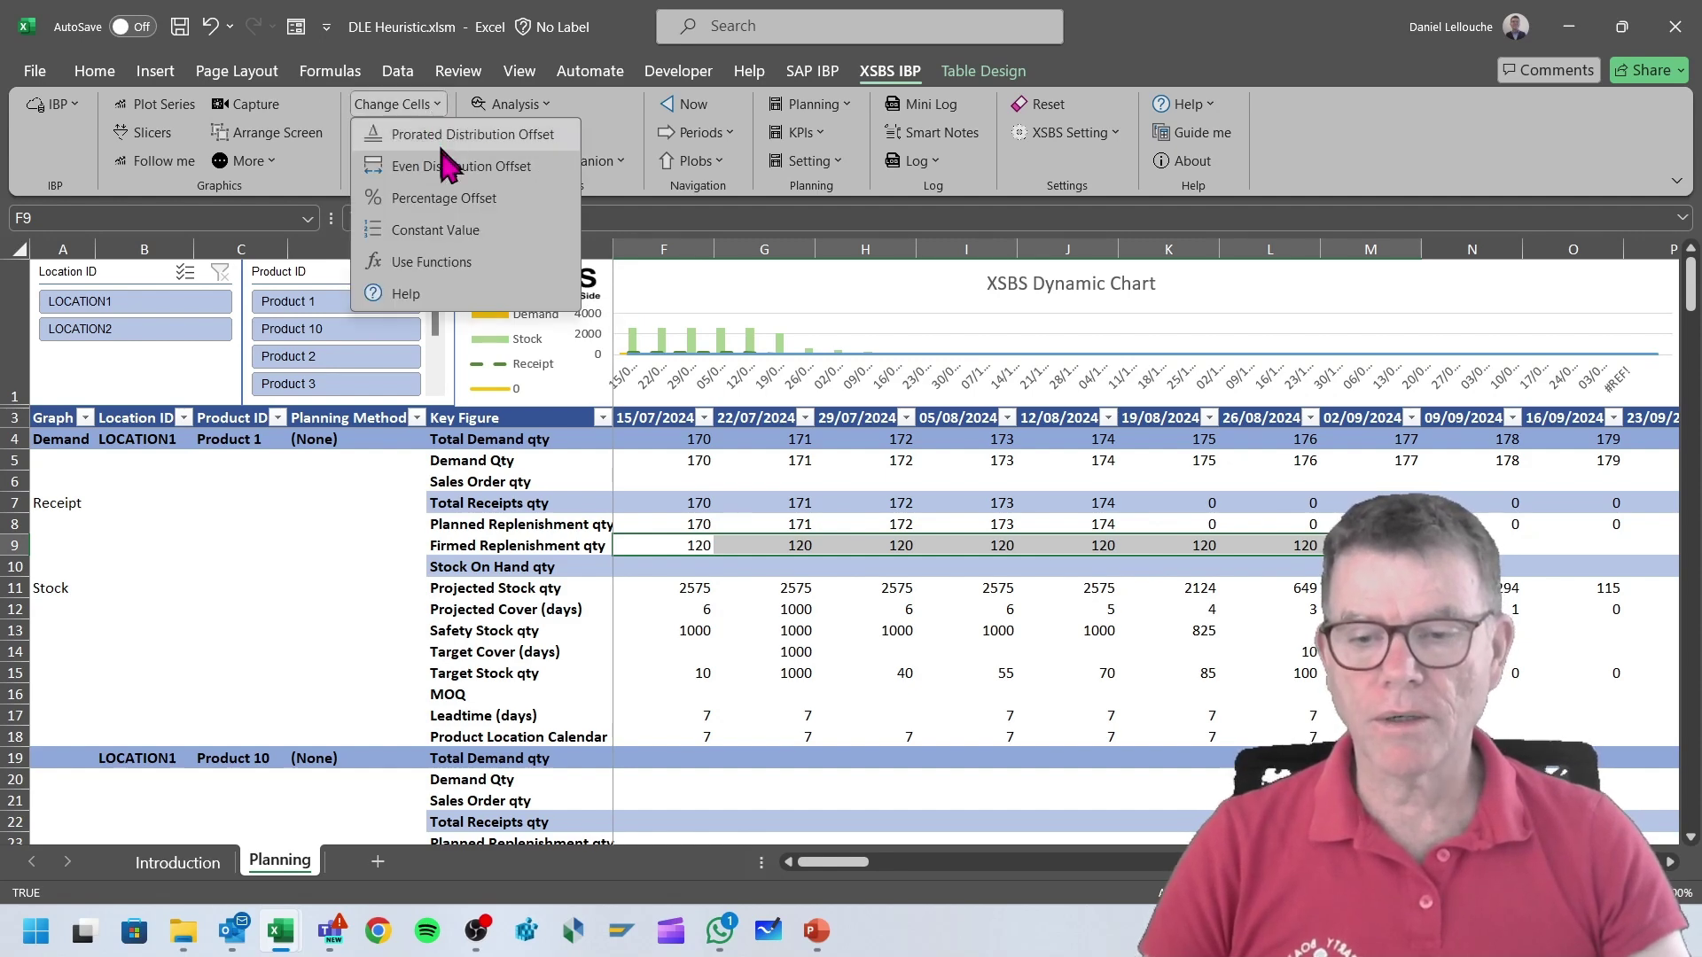
left_click(447, 168)
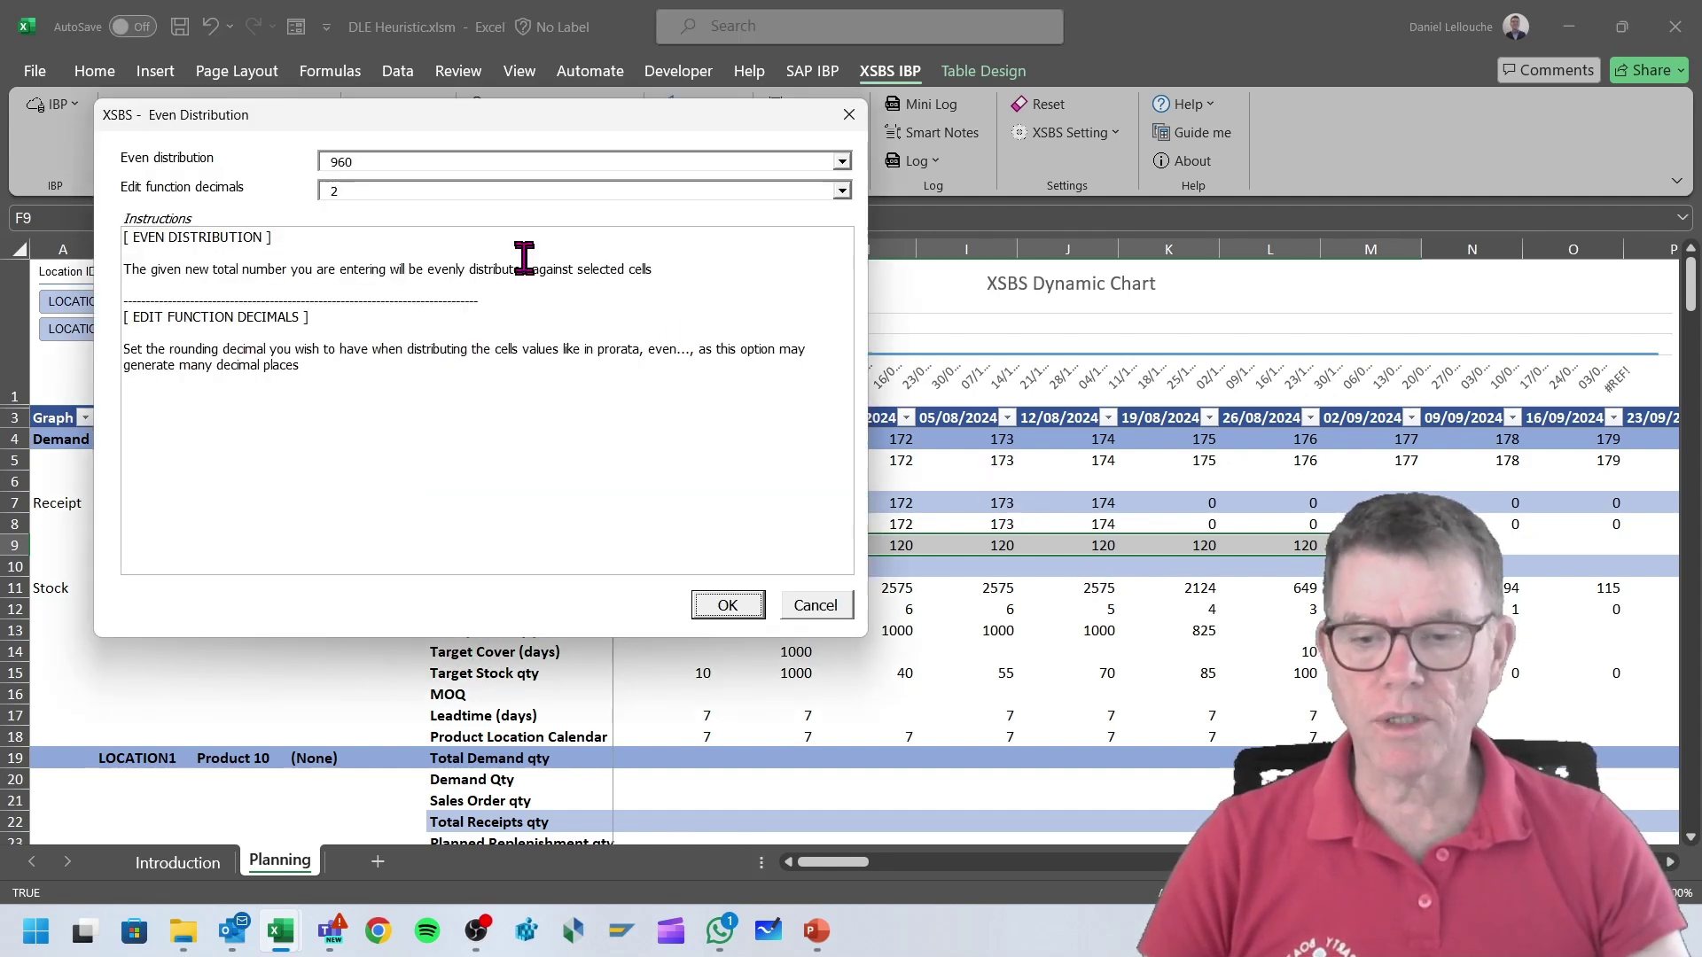
left_click(414, 165)
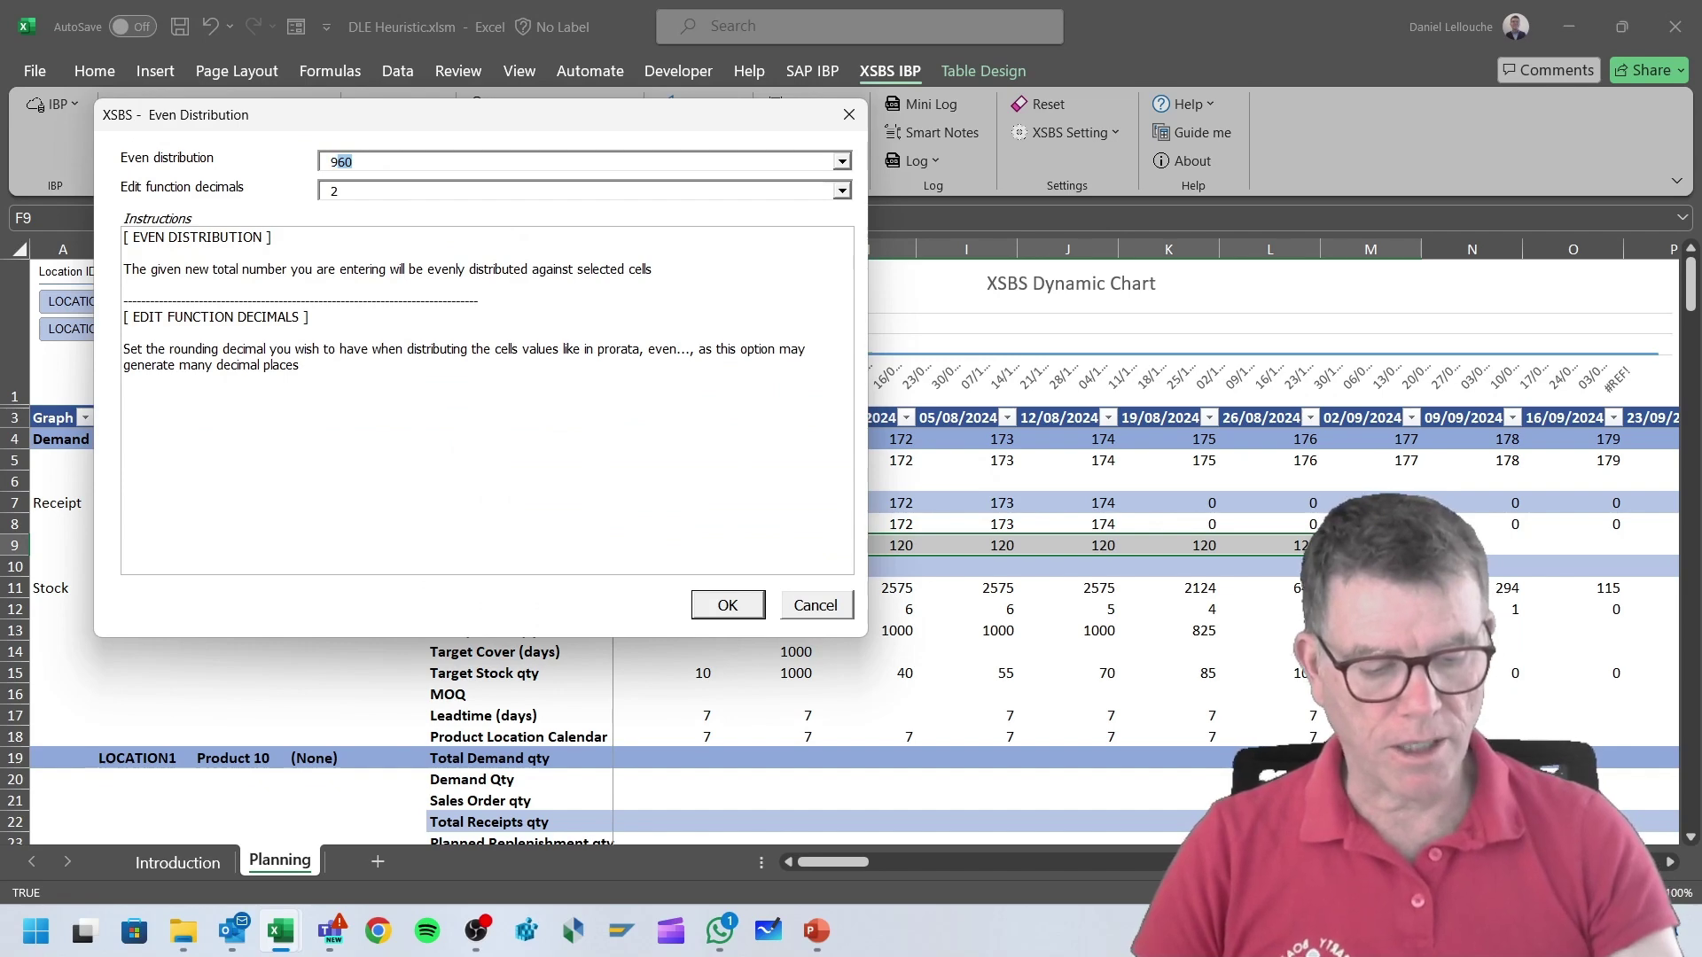
type("984")
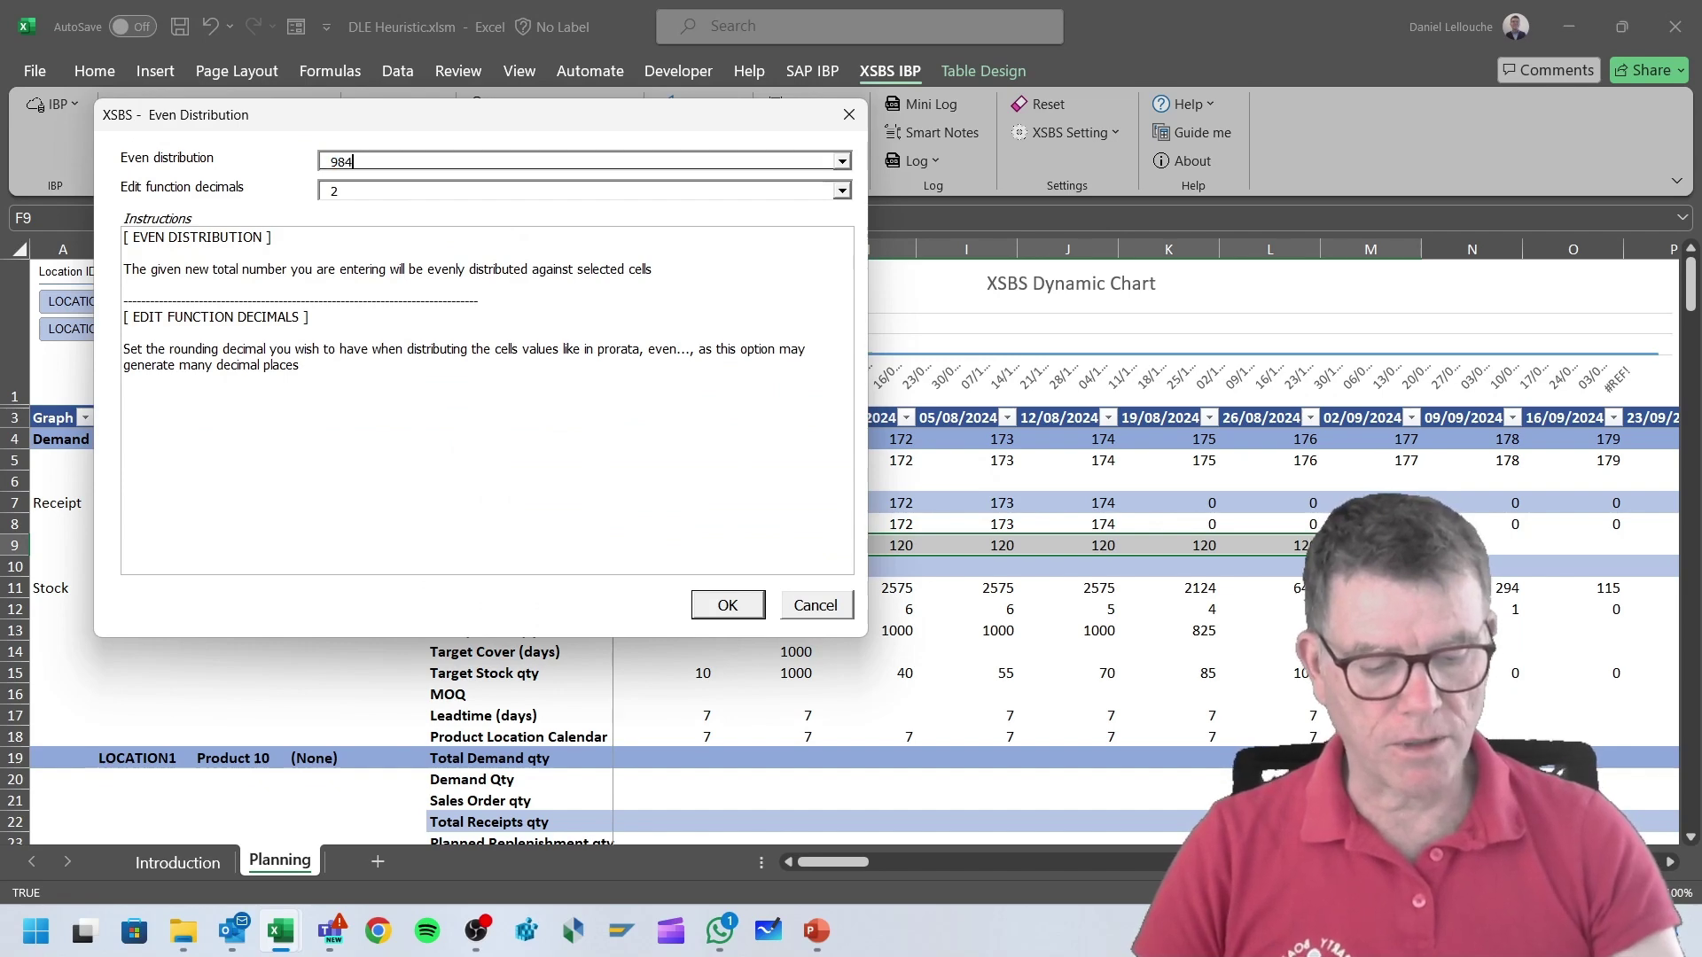
left_click(722, 608)
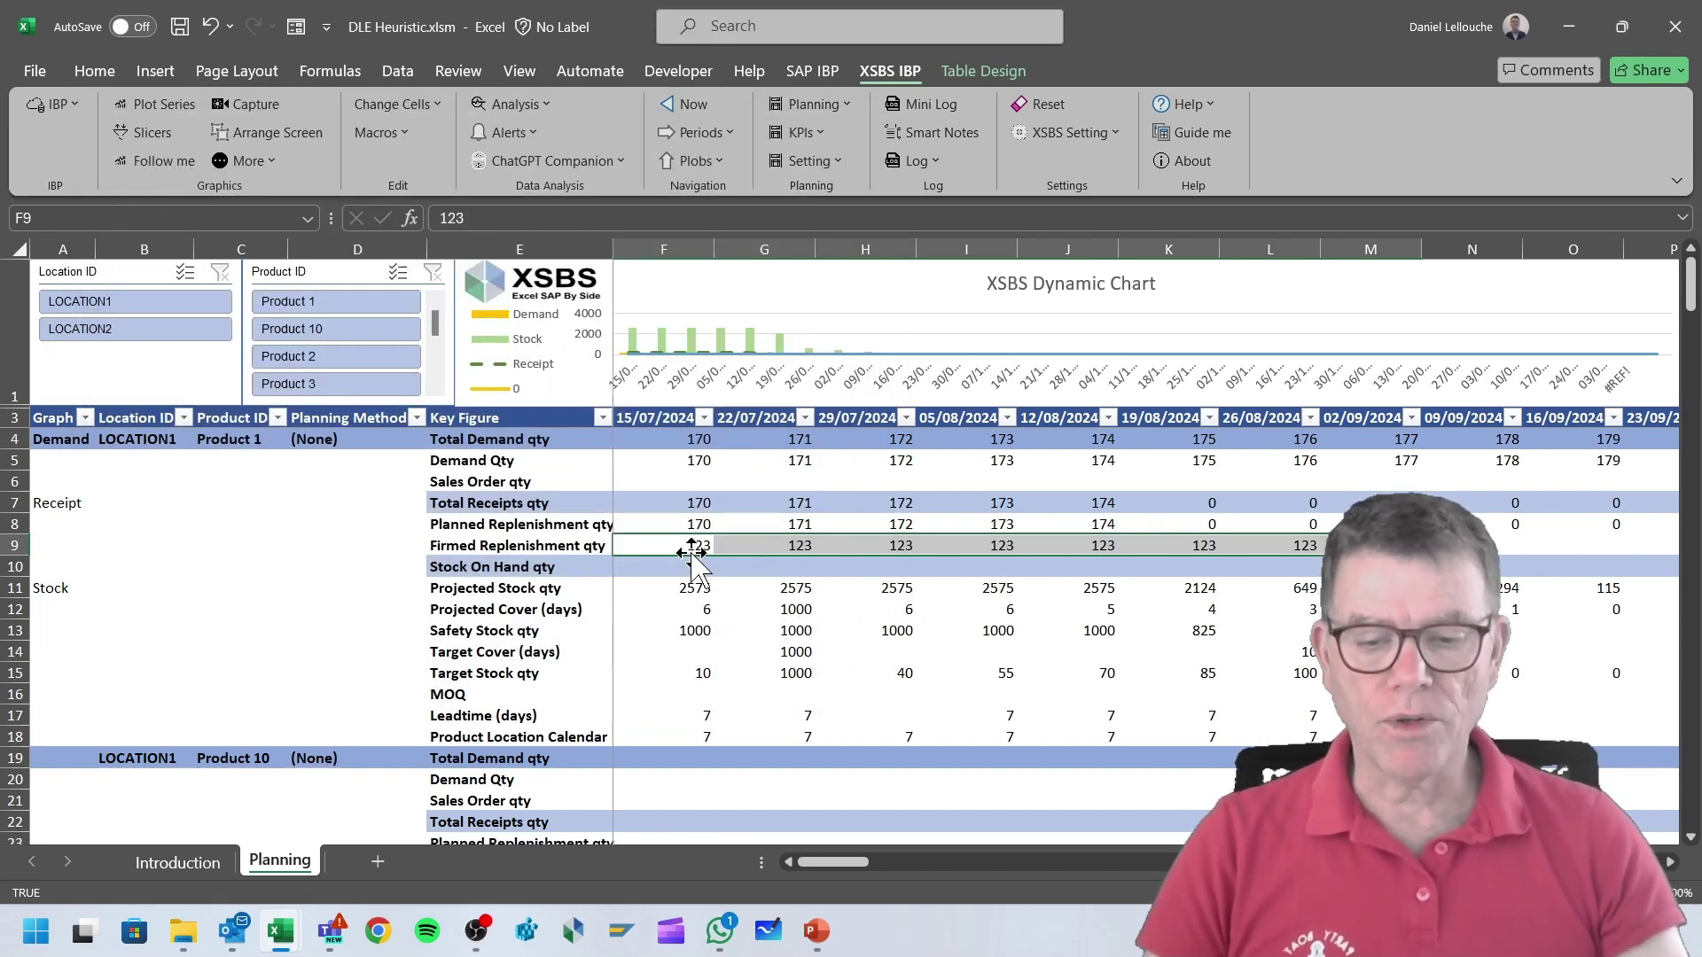
left_click(1371, 545)
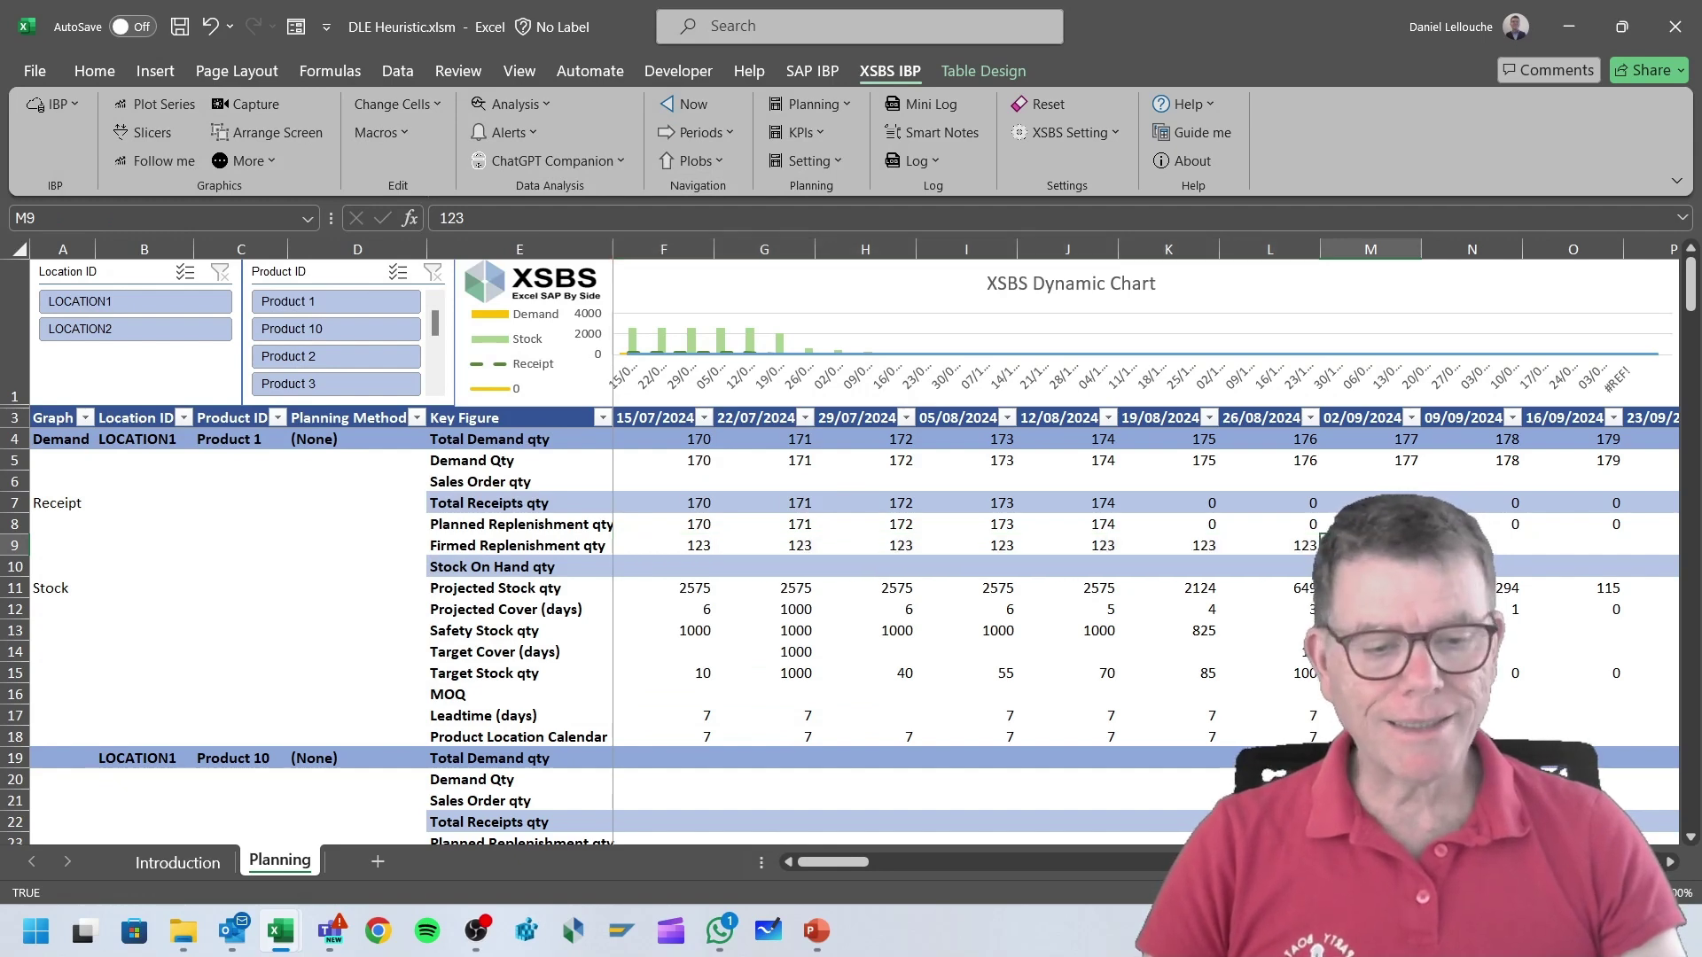
left_click_drag(1370, 545, 931, 542)
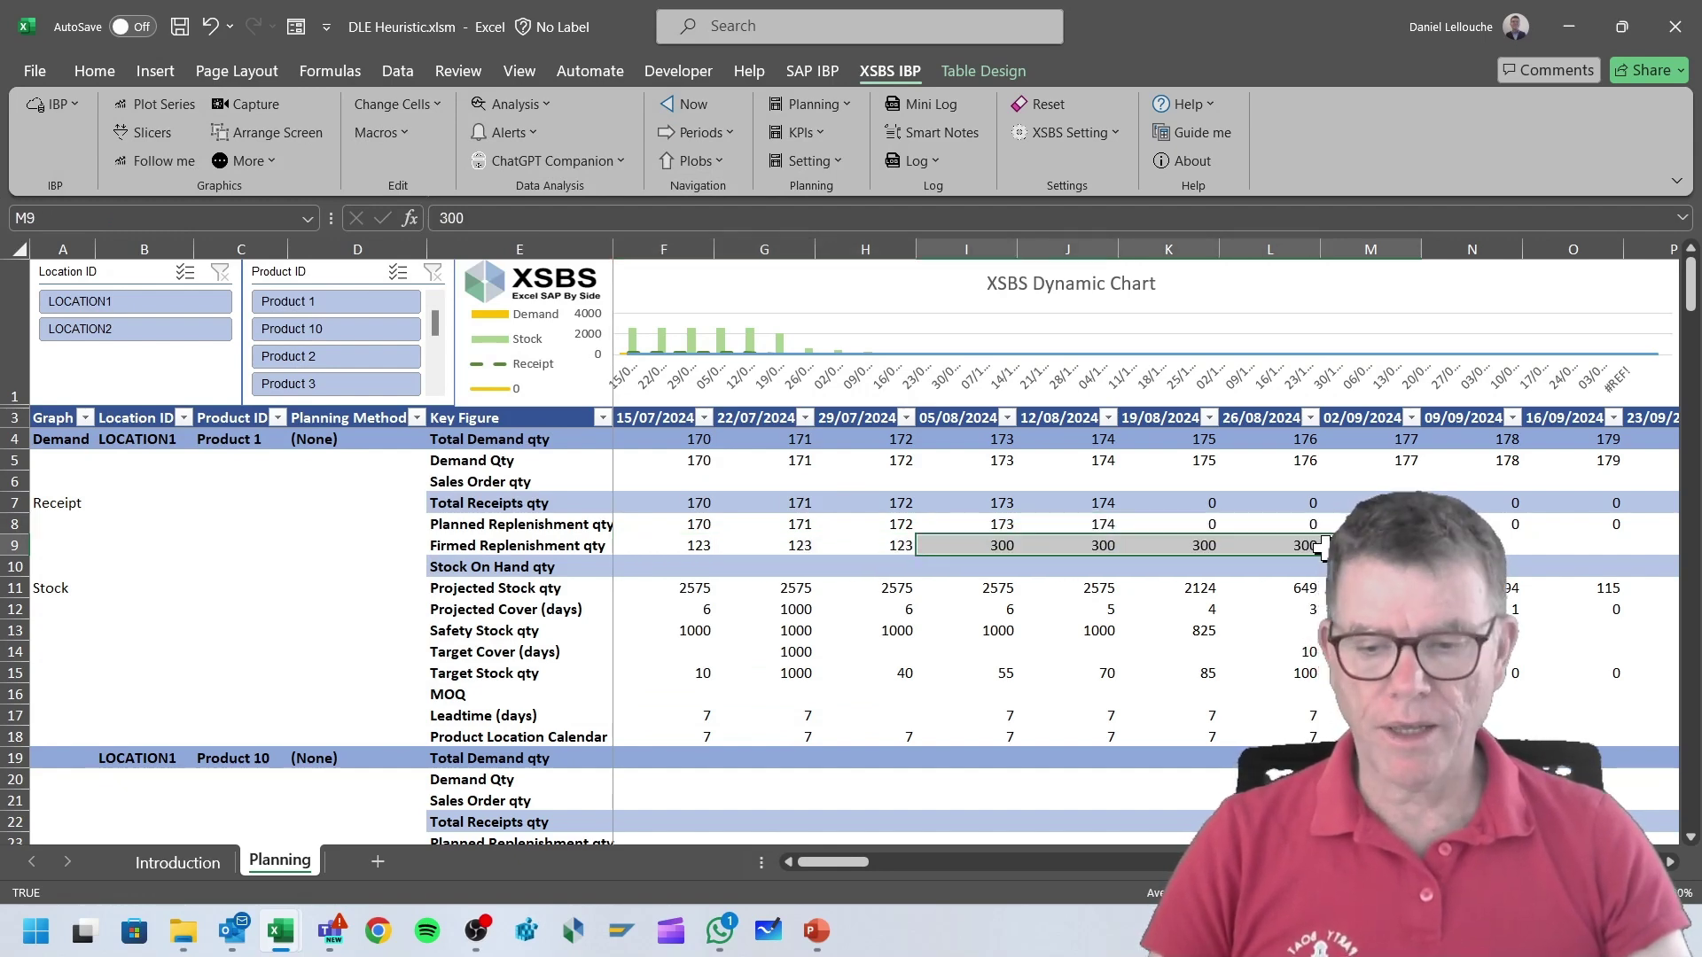
Step: Select the Target Stock qty values F15:N15 on the Planning sheet
left_click(177, 862)
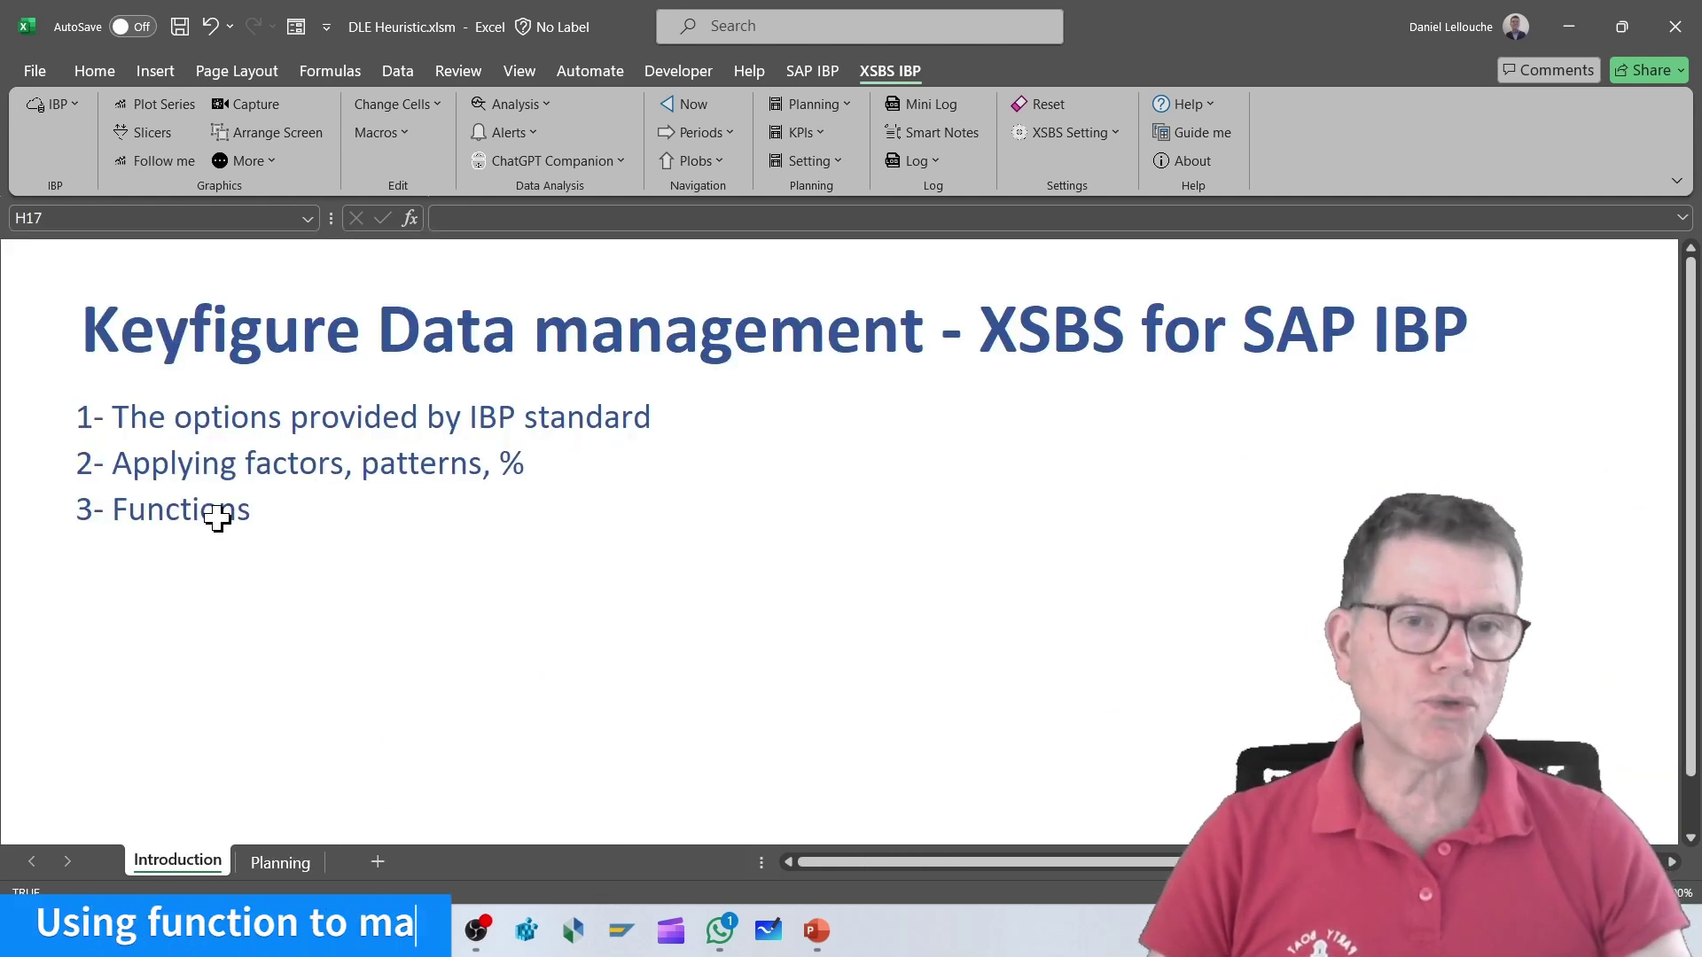
left_click(280, 862)
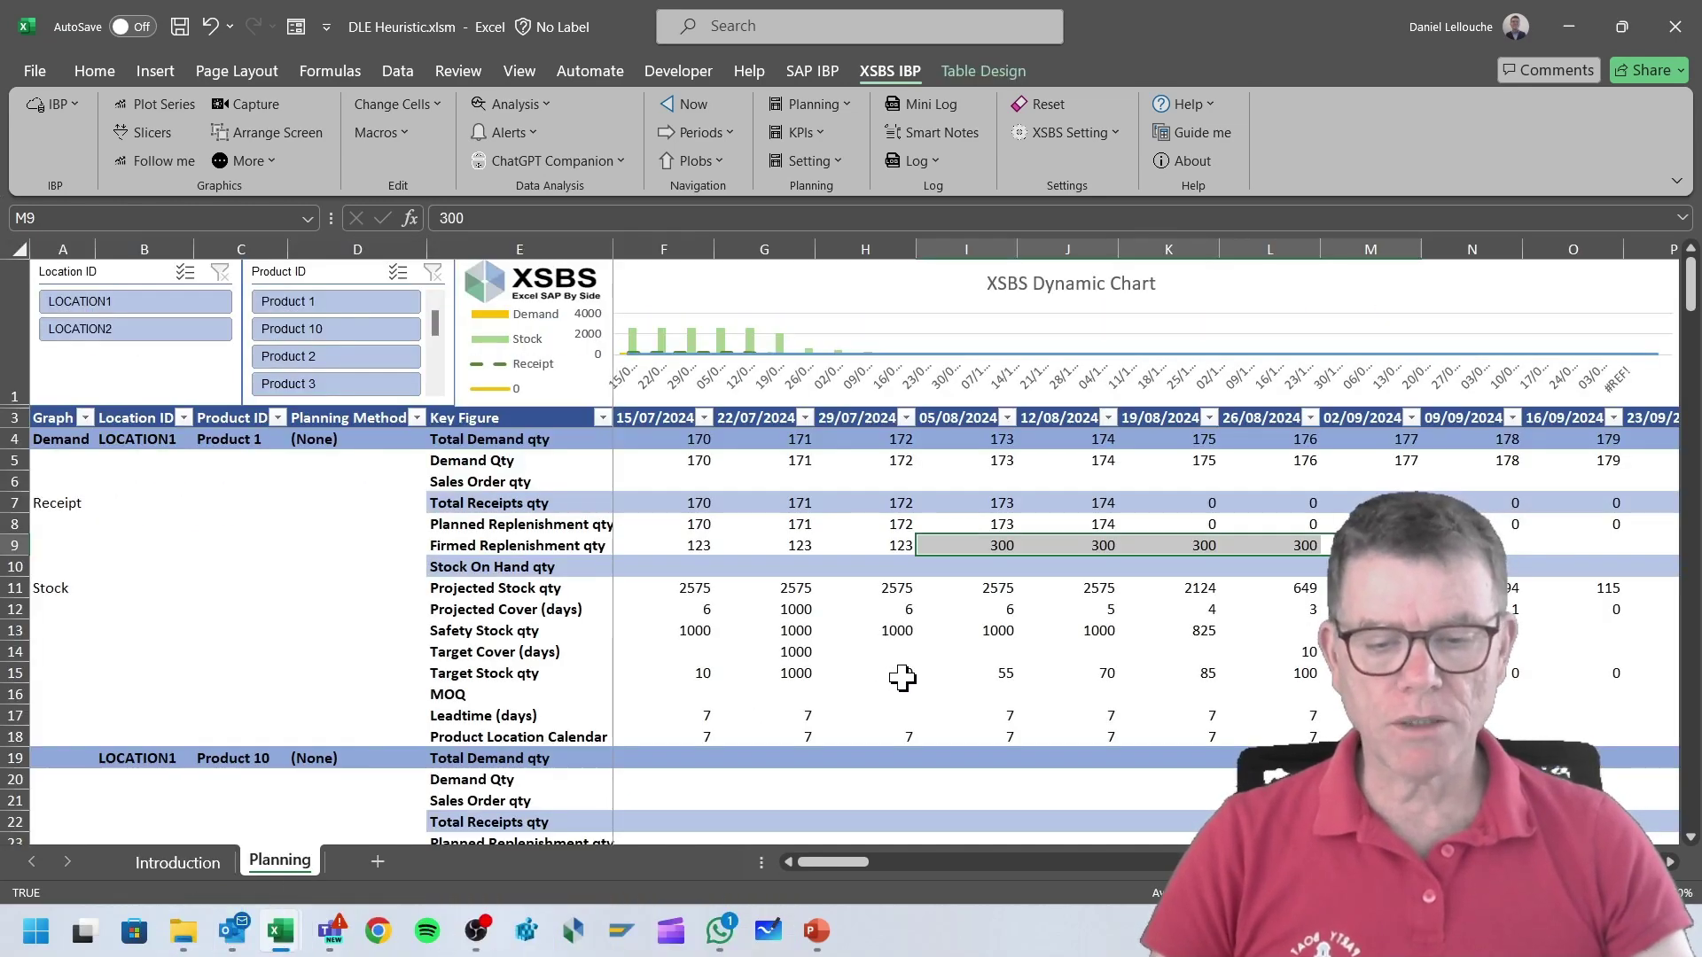
left_click_drag(706, 675, 1498, 673)
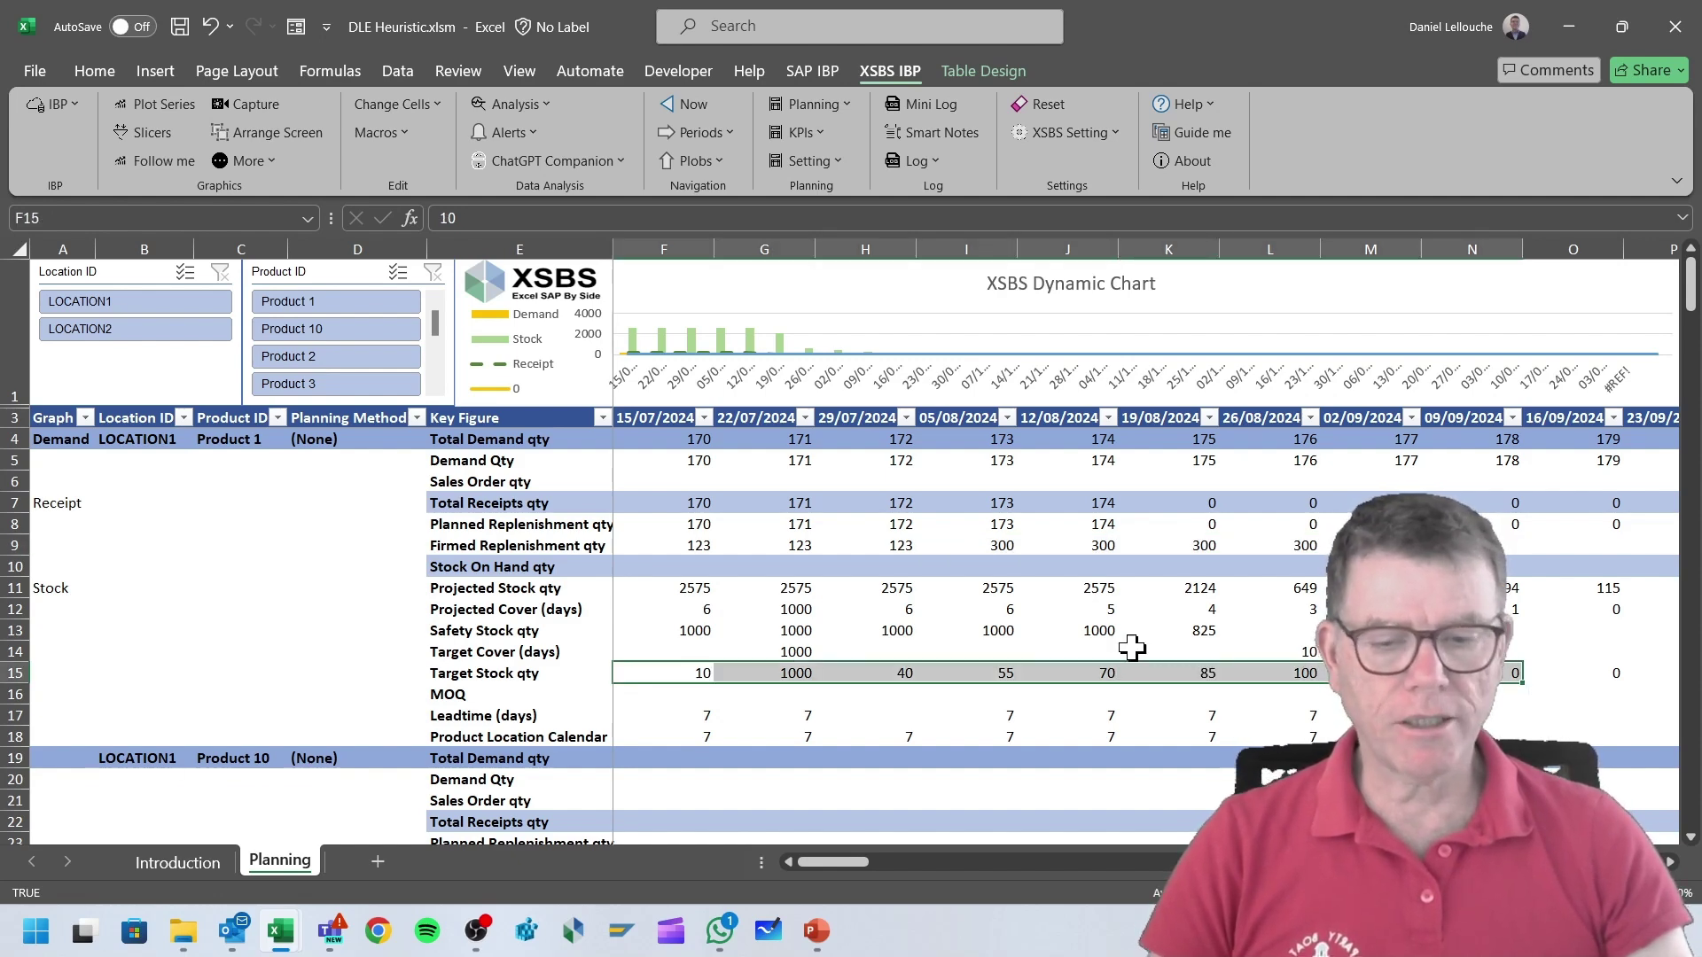
Step: Apply the LINEAR Use Functions change with parameters 10 and 1500 to the row
left_click(436, 105)
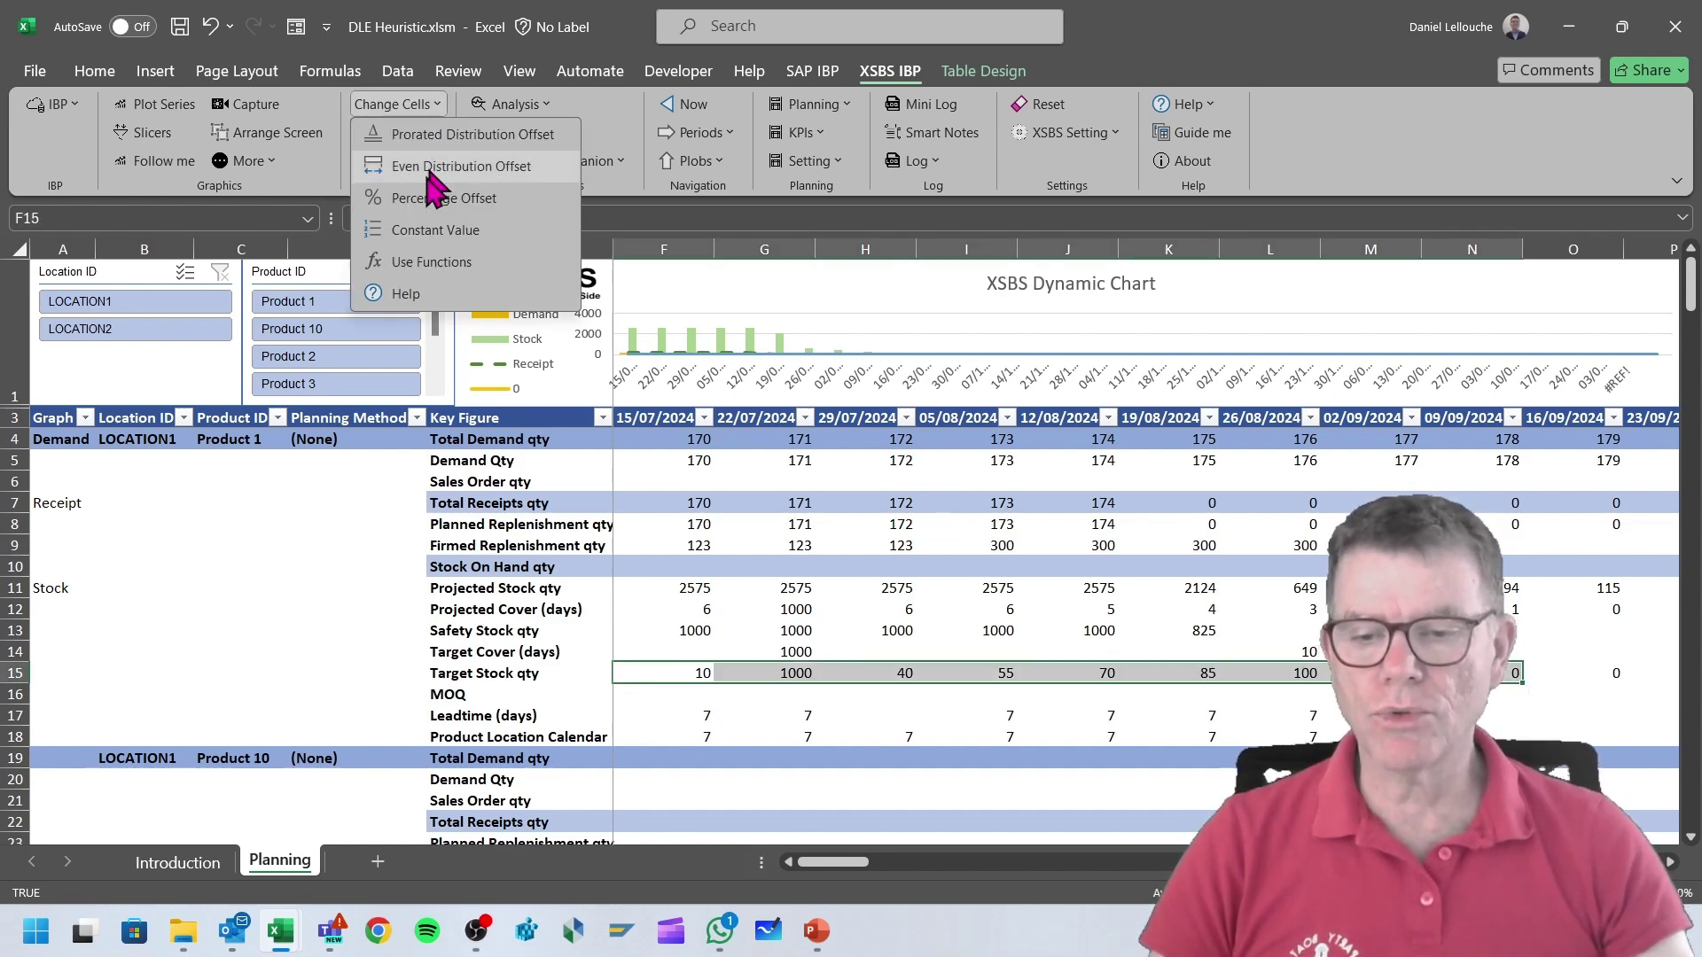
left_click(431, 267)
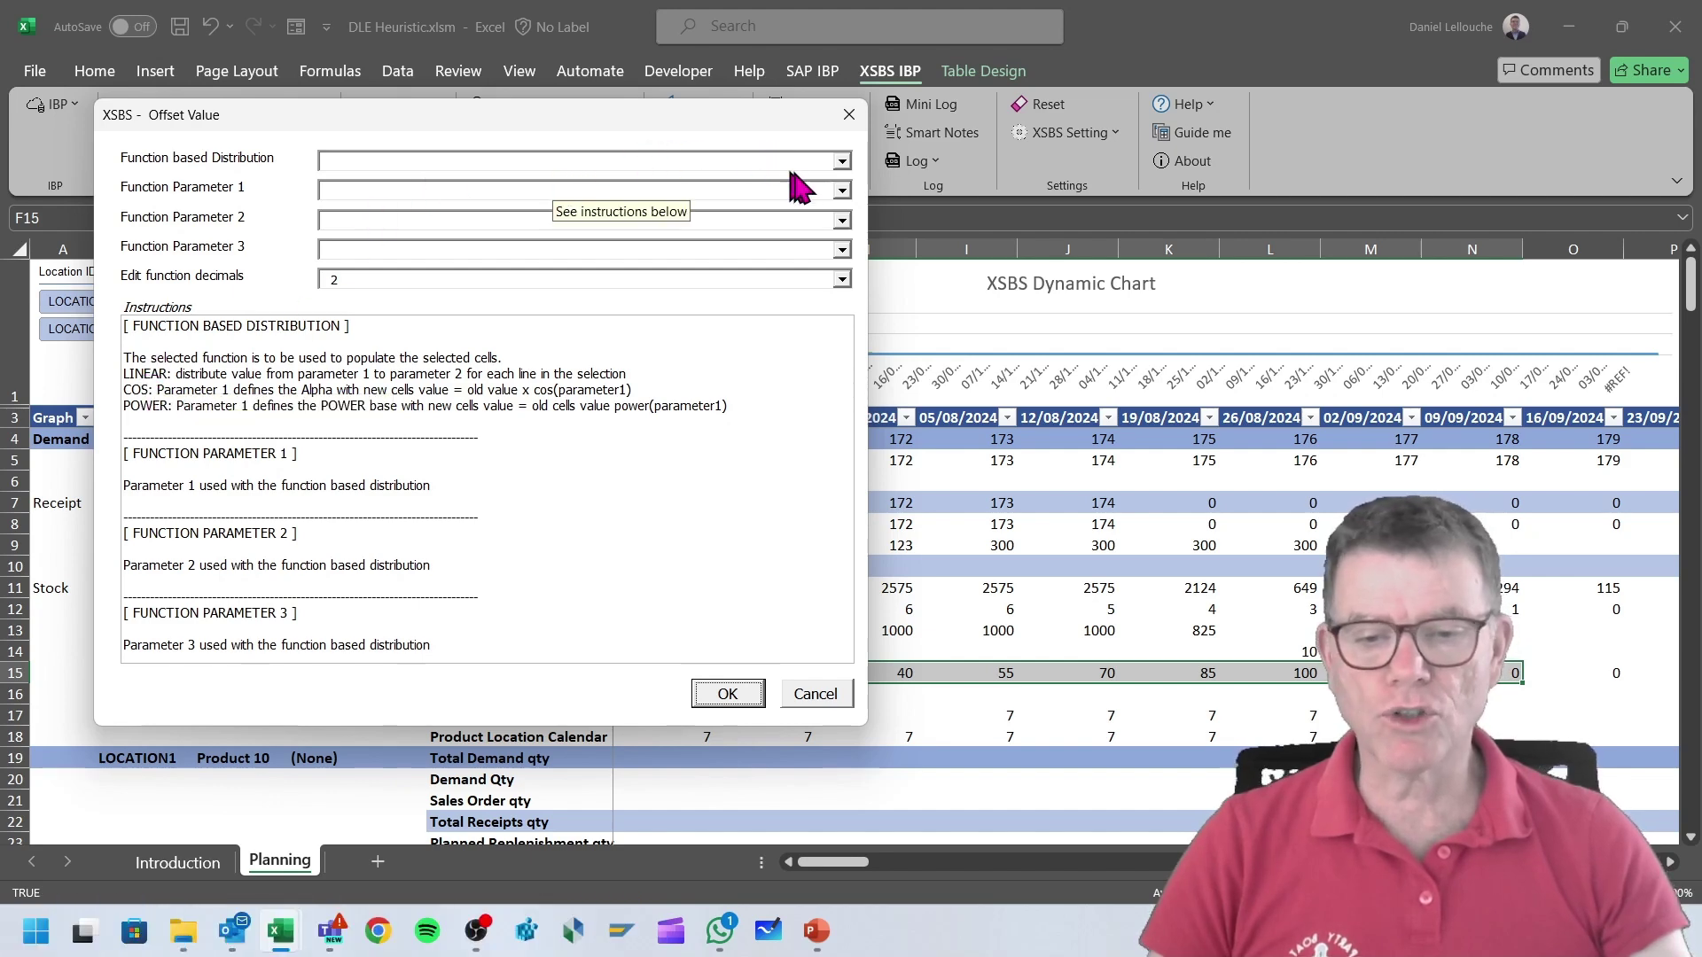
left_click(842, 162)
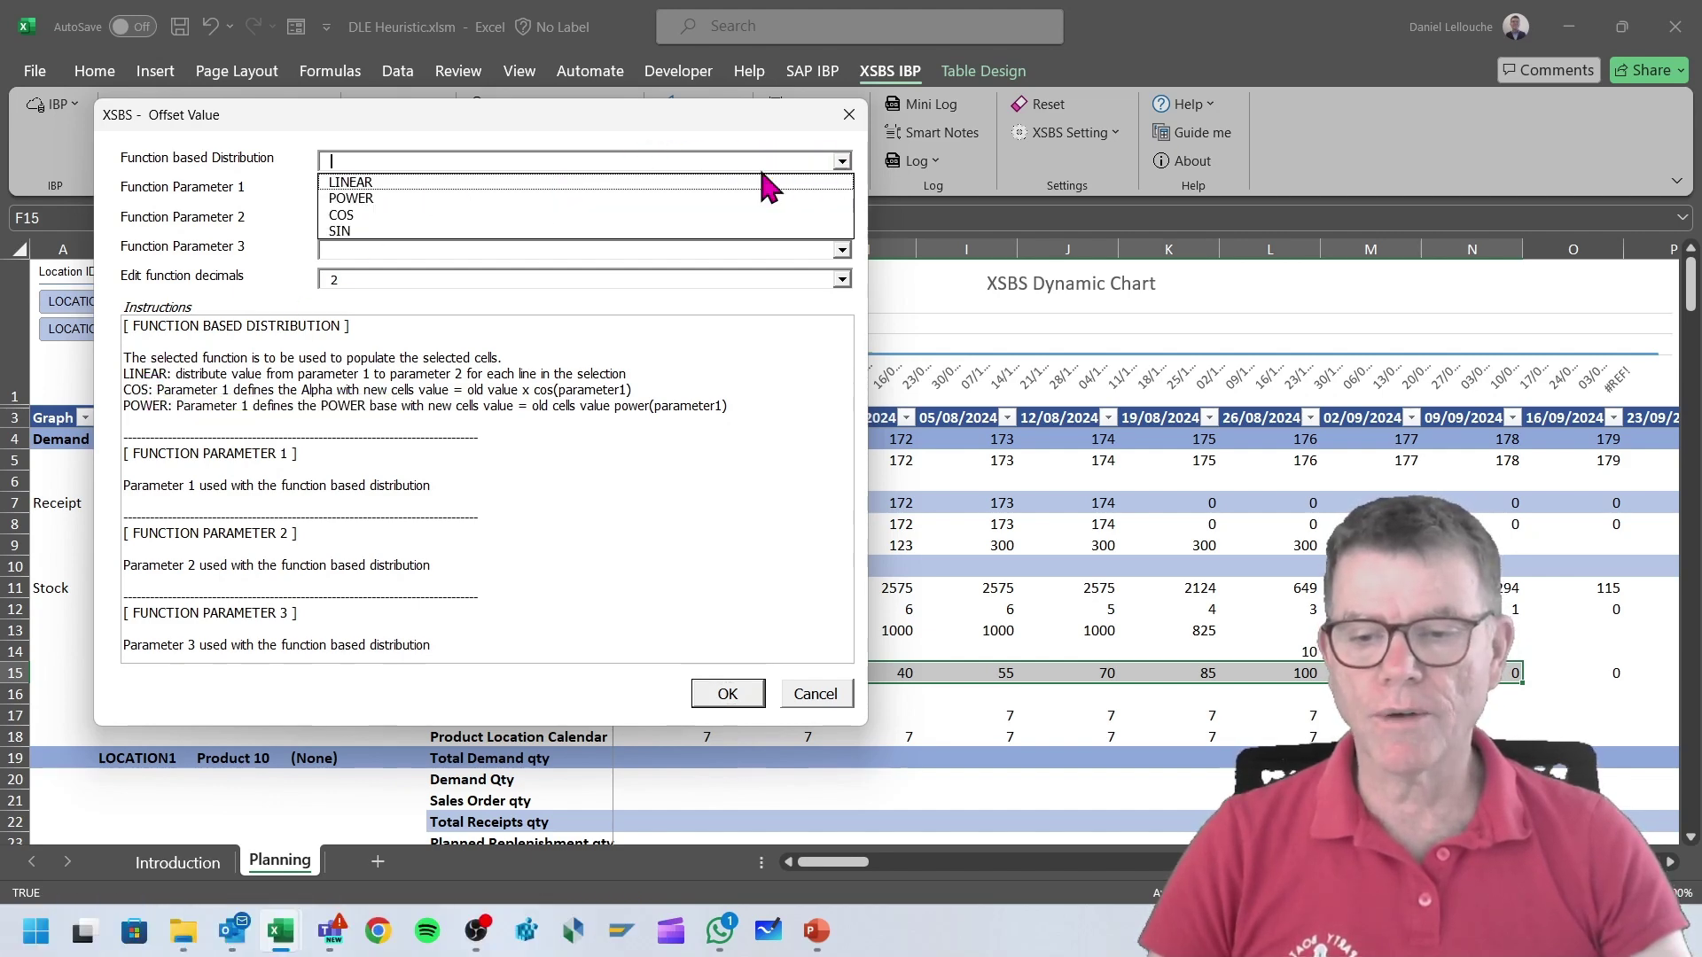
left_click(597, 182)
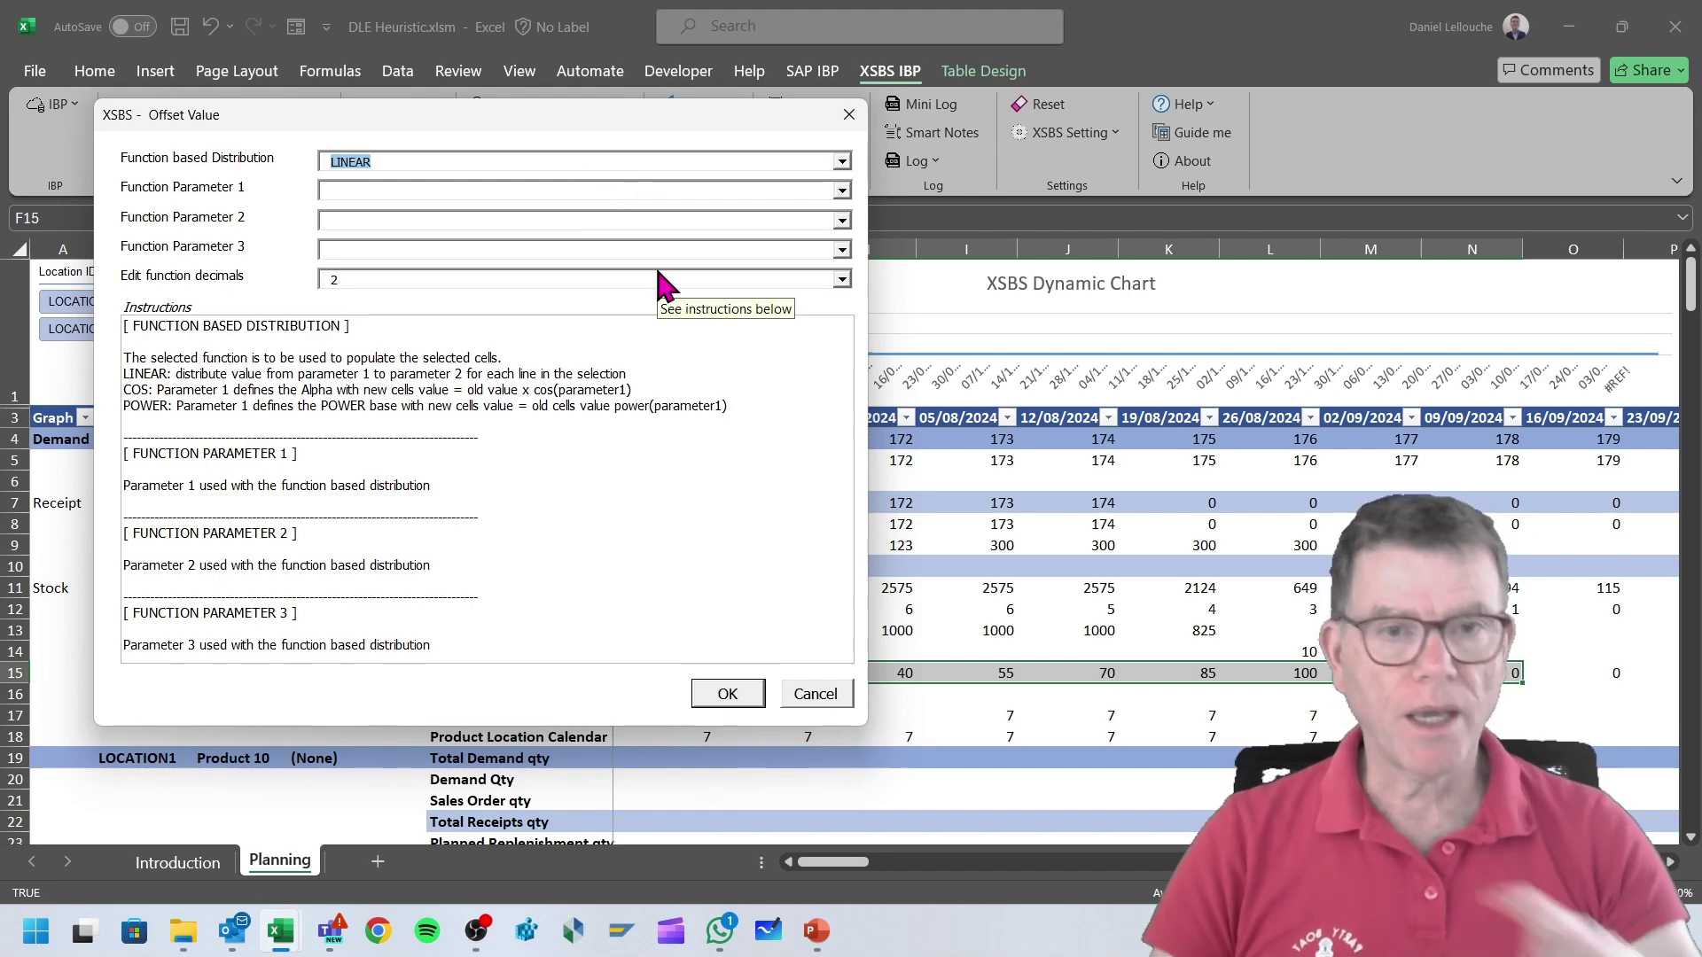
left_click(454, 190)
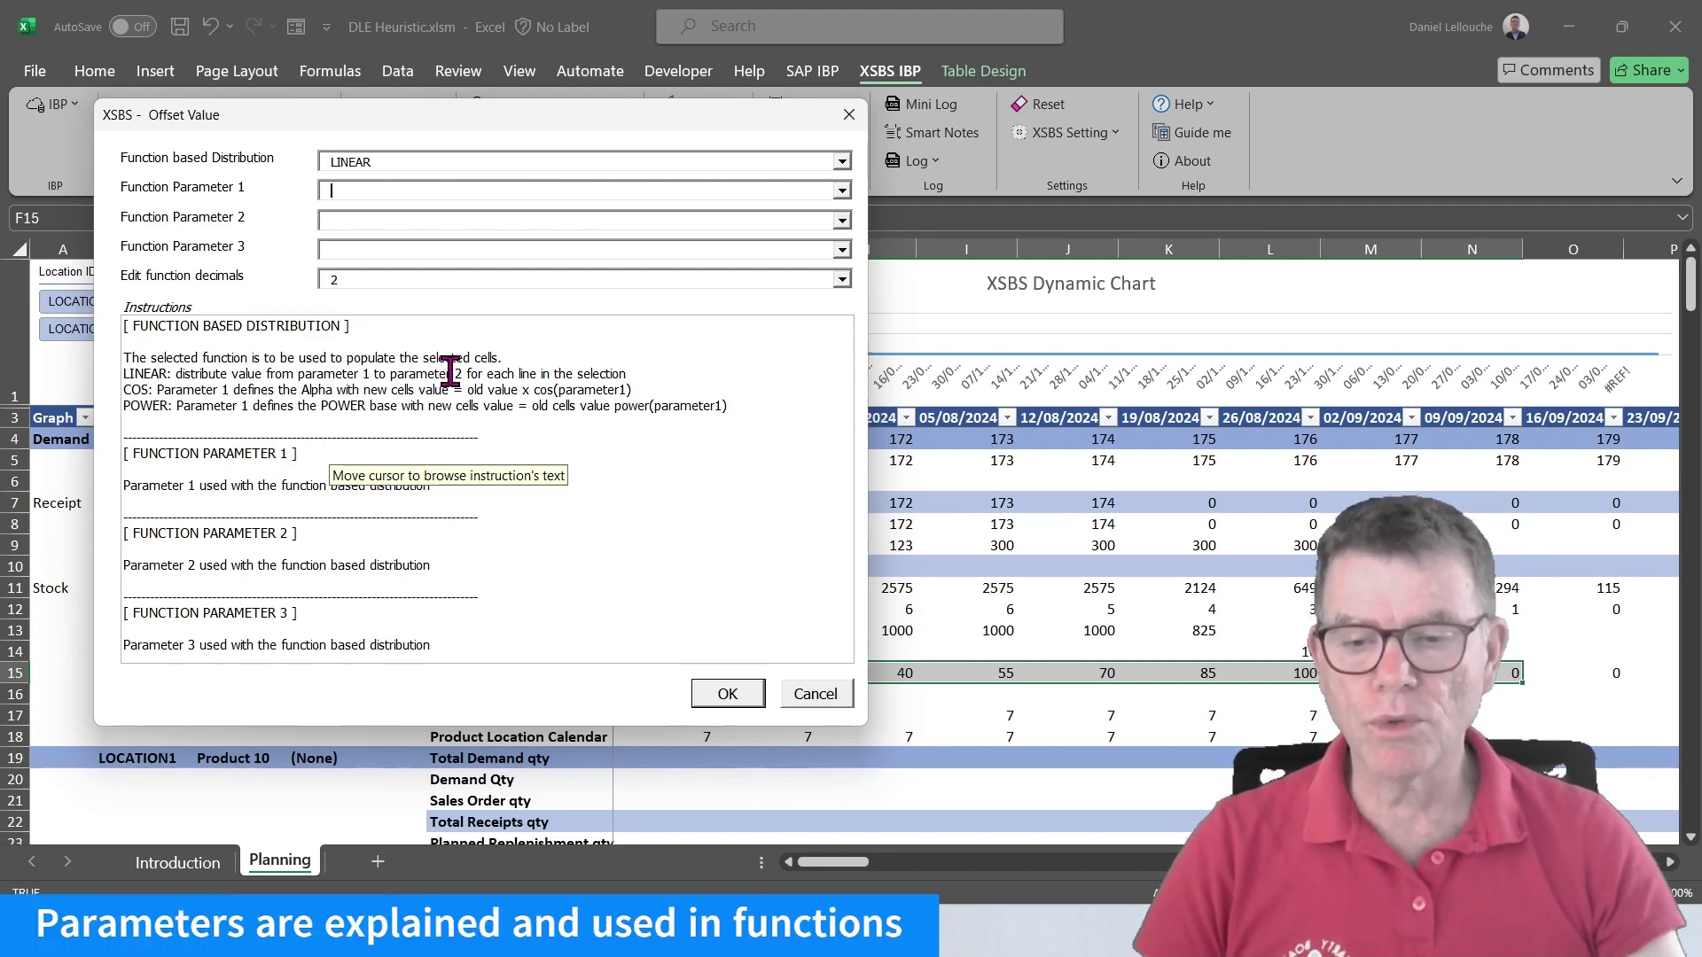
left_click(403, 191)
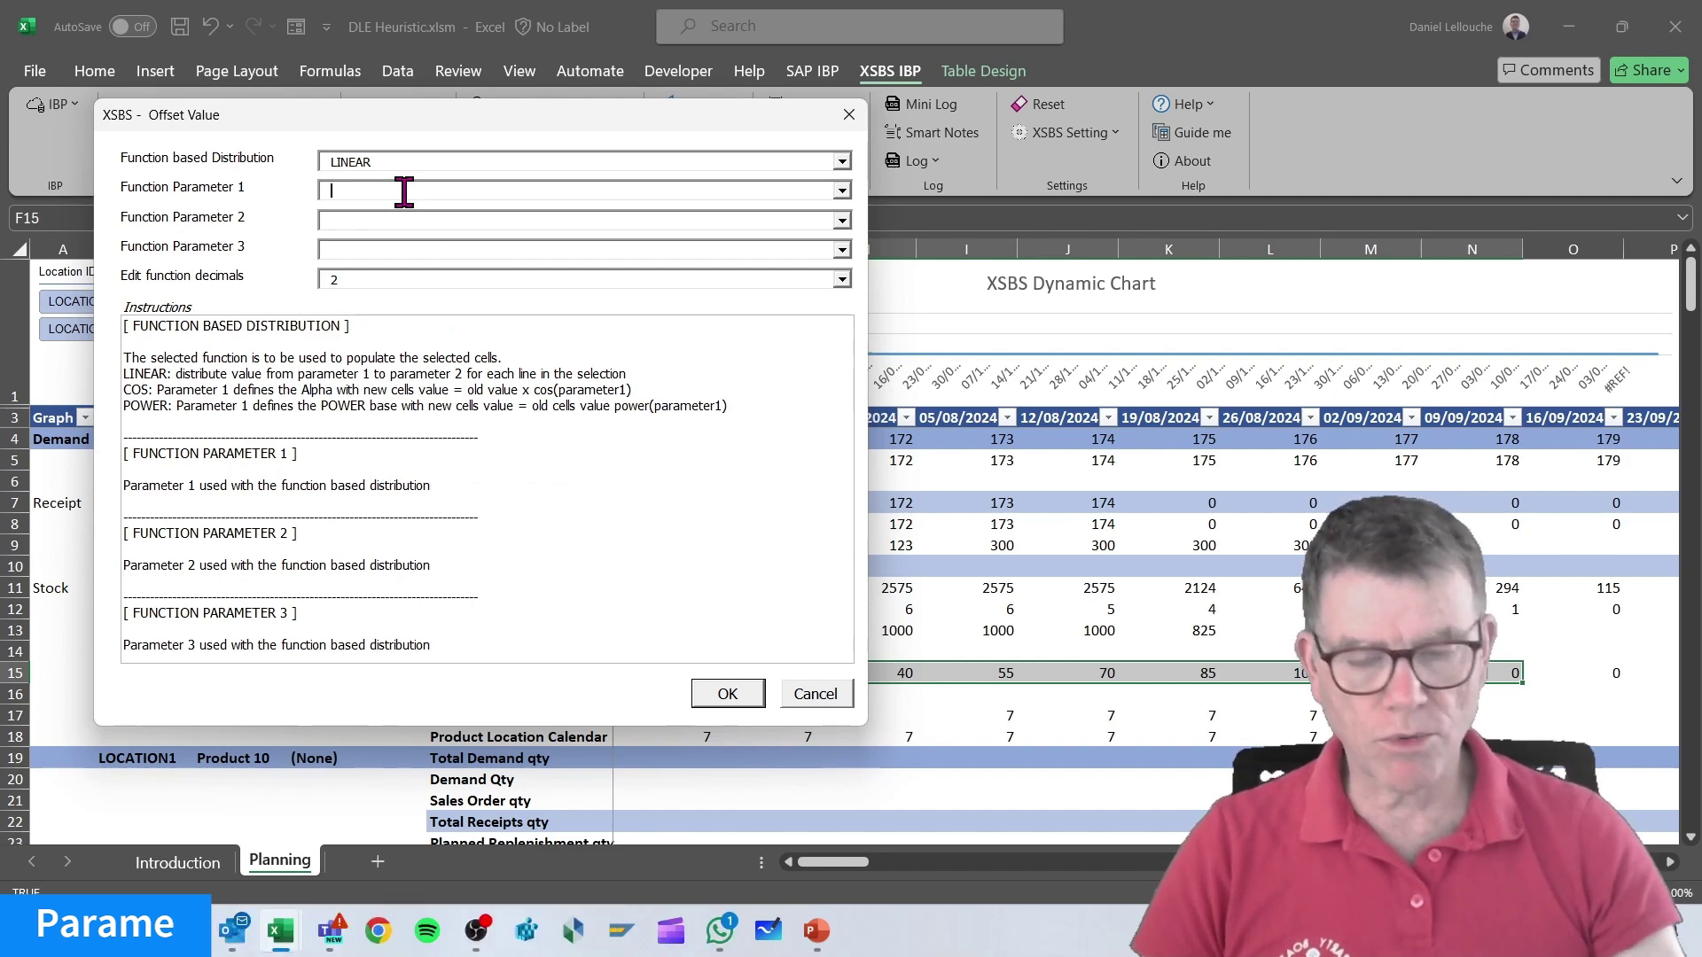
type("10")
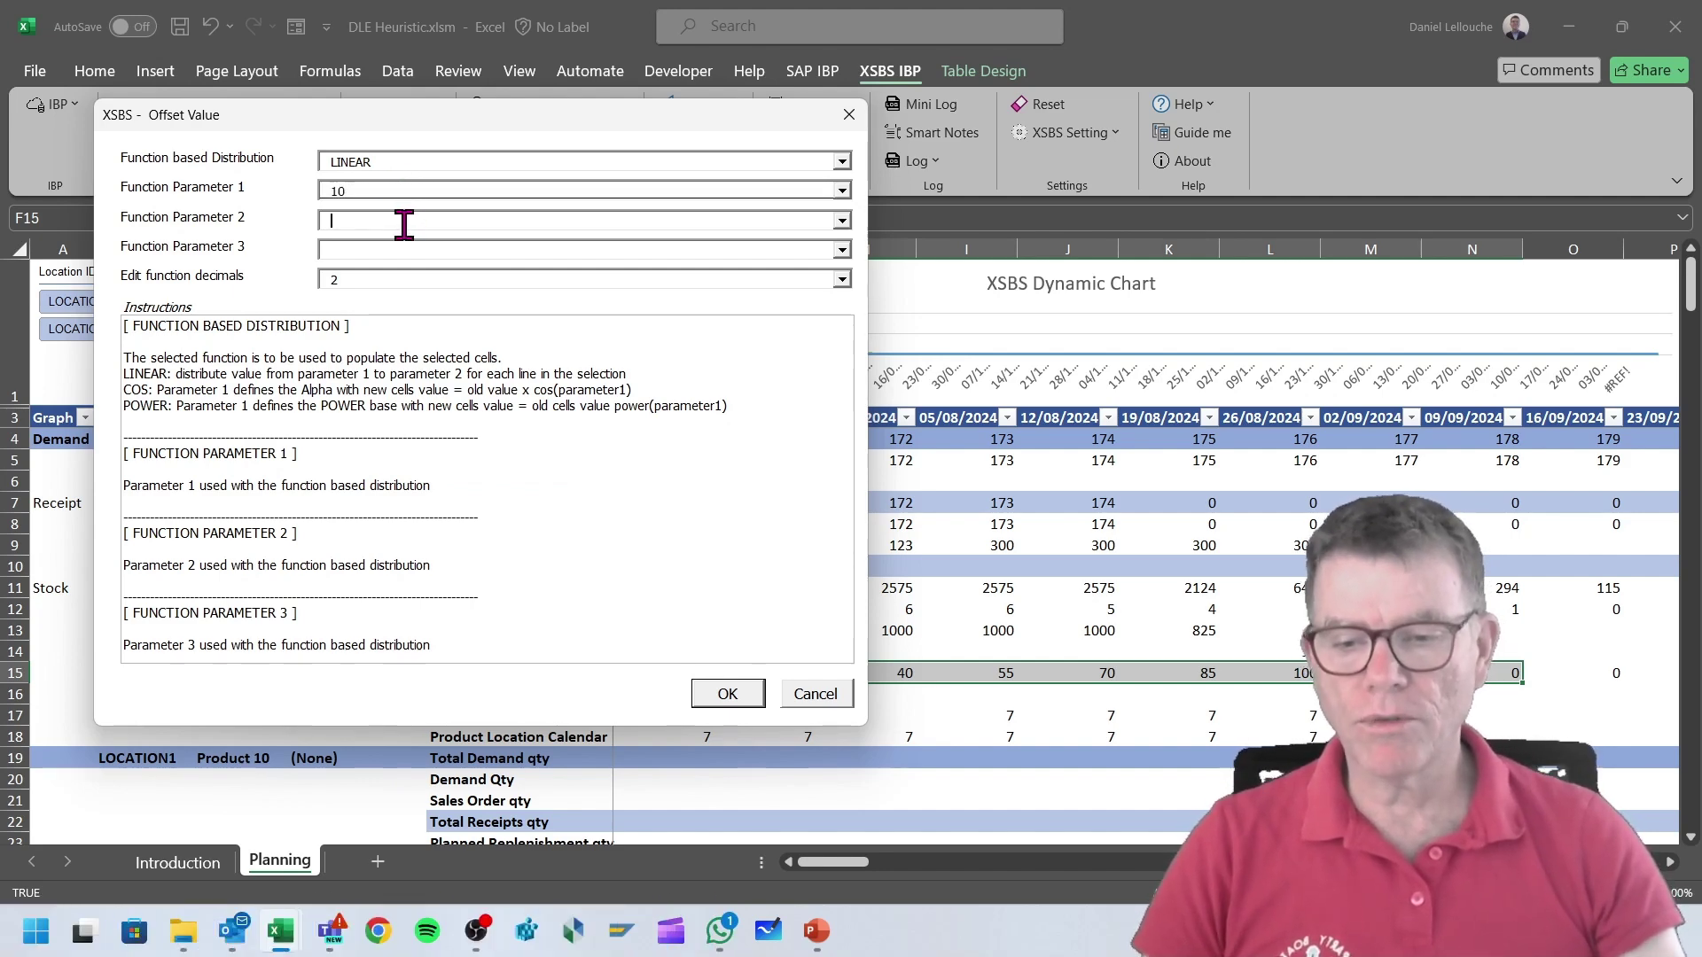
left_click(404, 222)
type("1500")
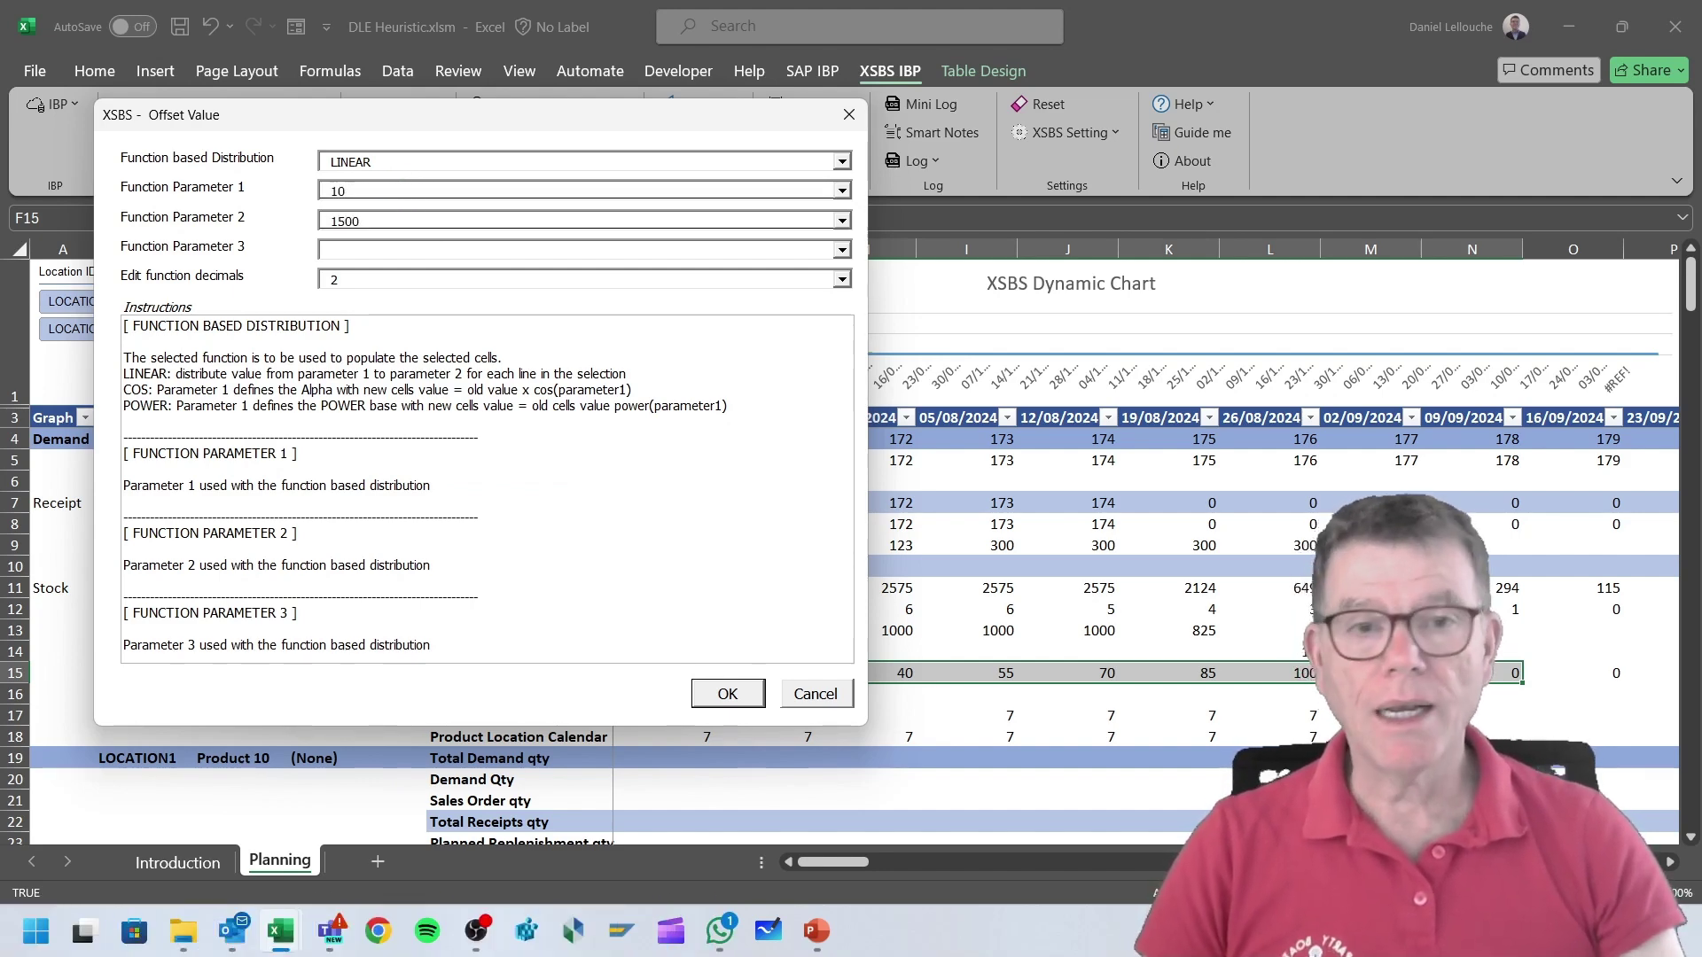
left_click(741, 695)
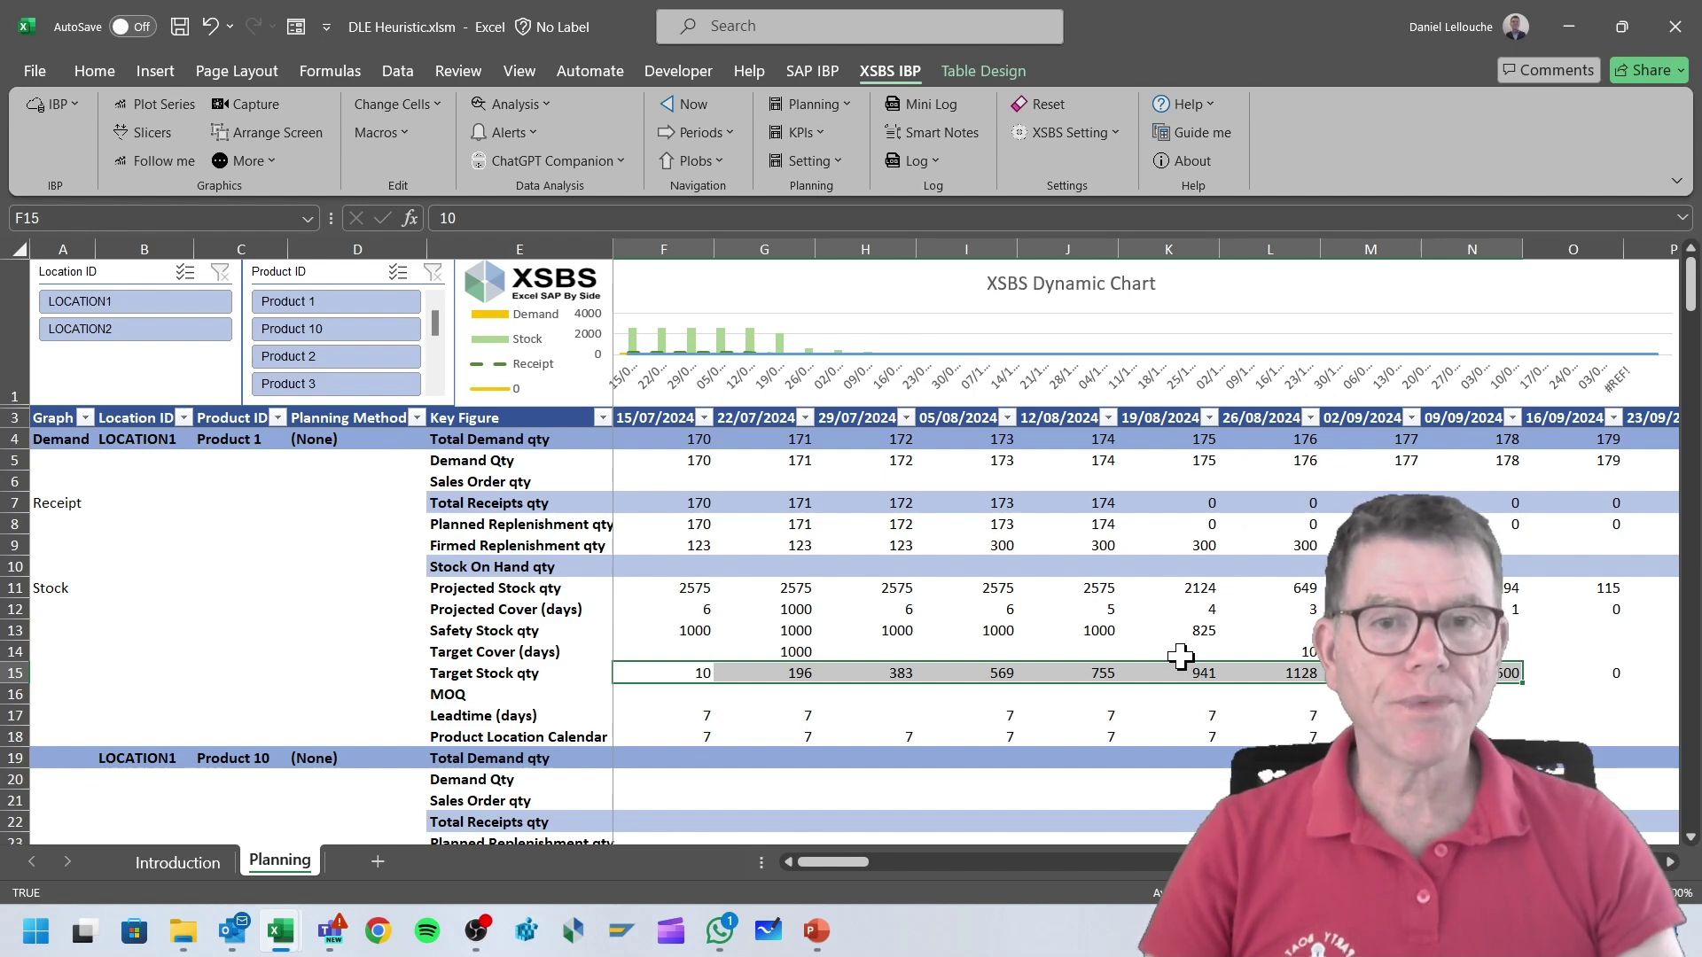
Step: Add a constant 11 to Target Stock qty in place of the default 25, then check L15
left_click(437, 105)
left_click(445, 229)
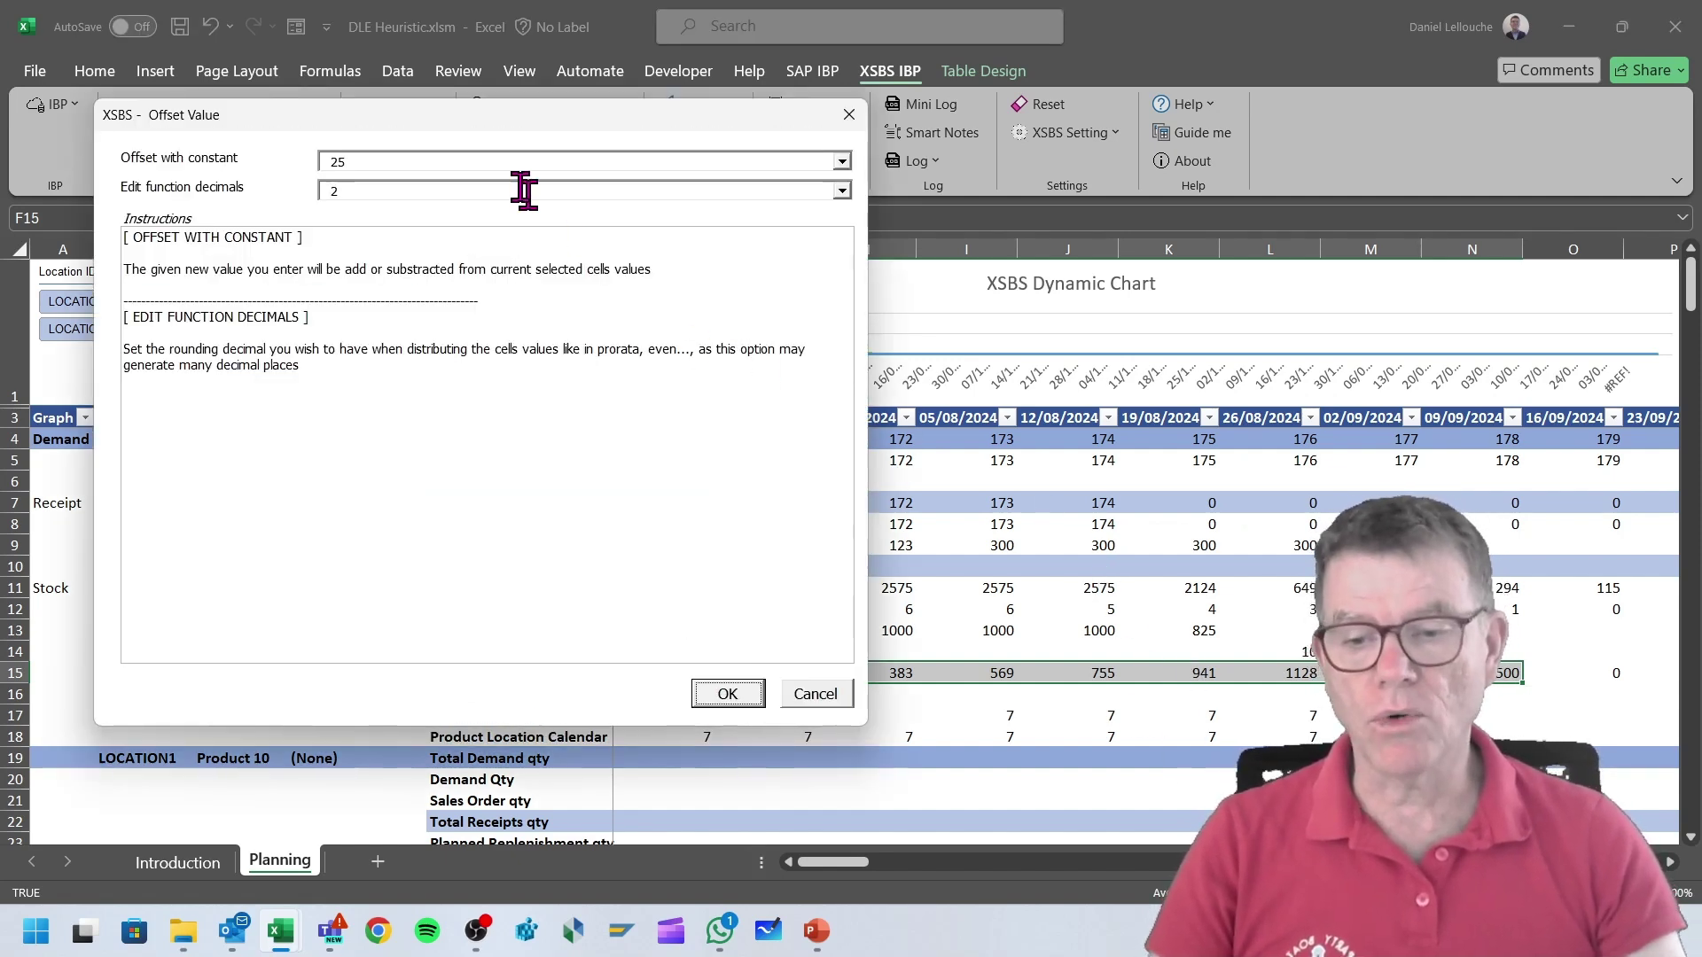
left_click_drag(410, 160, 258, 182)
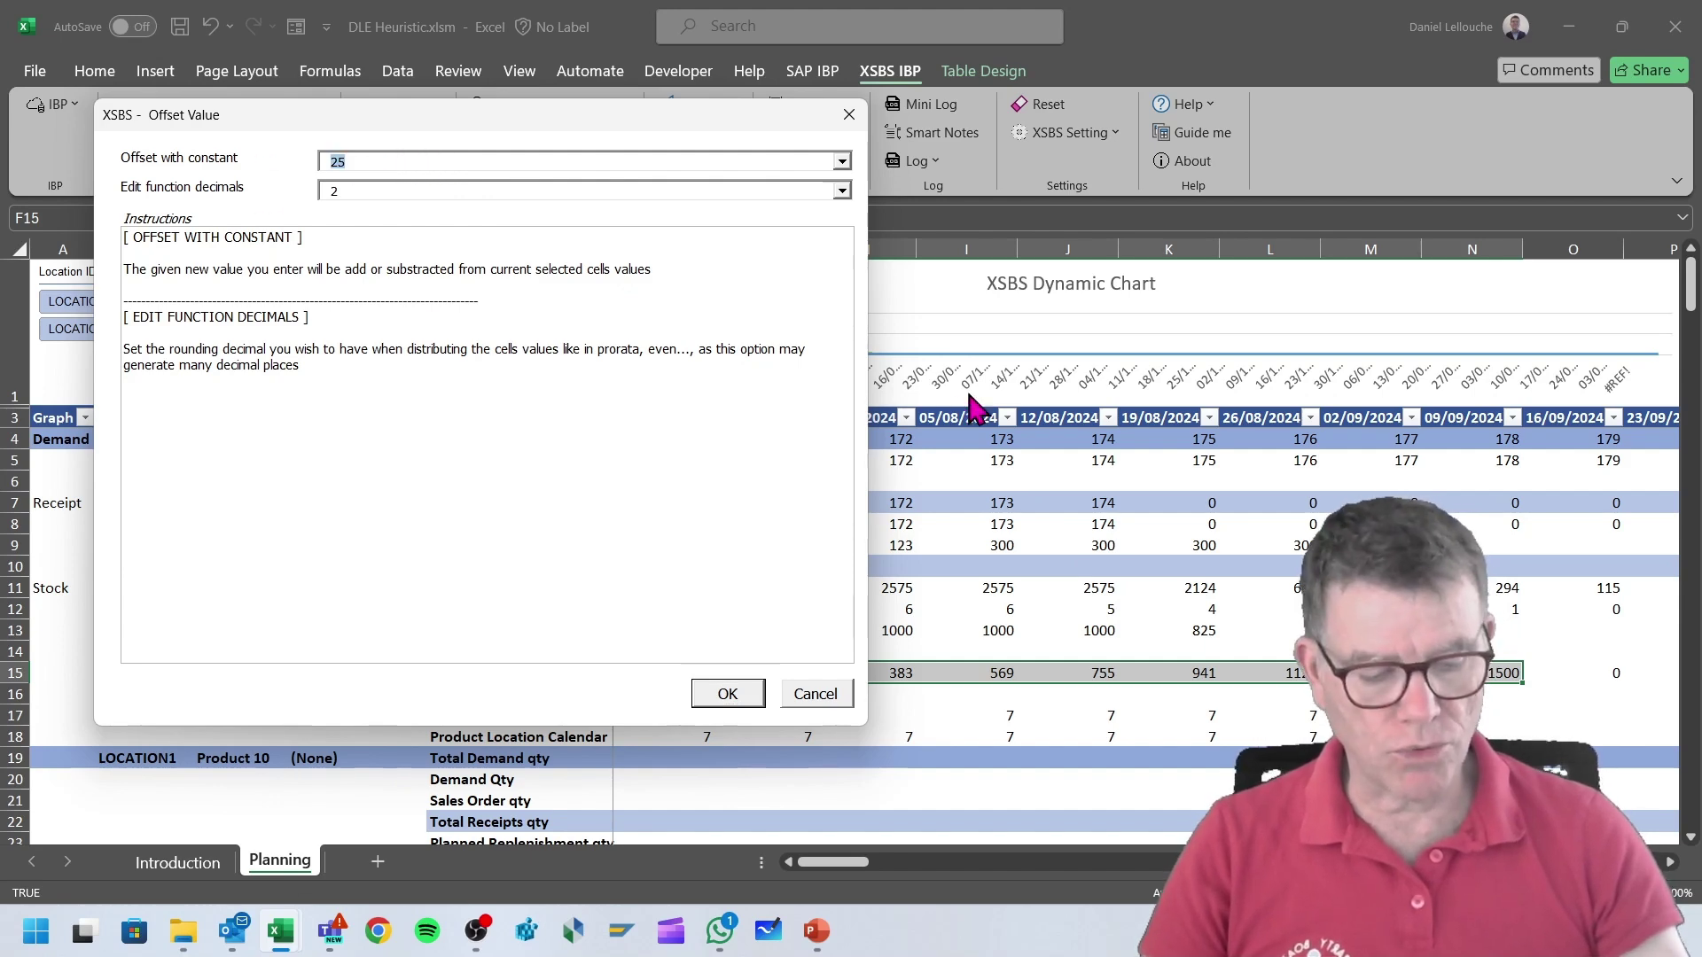
type("11")
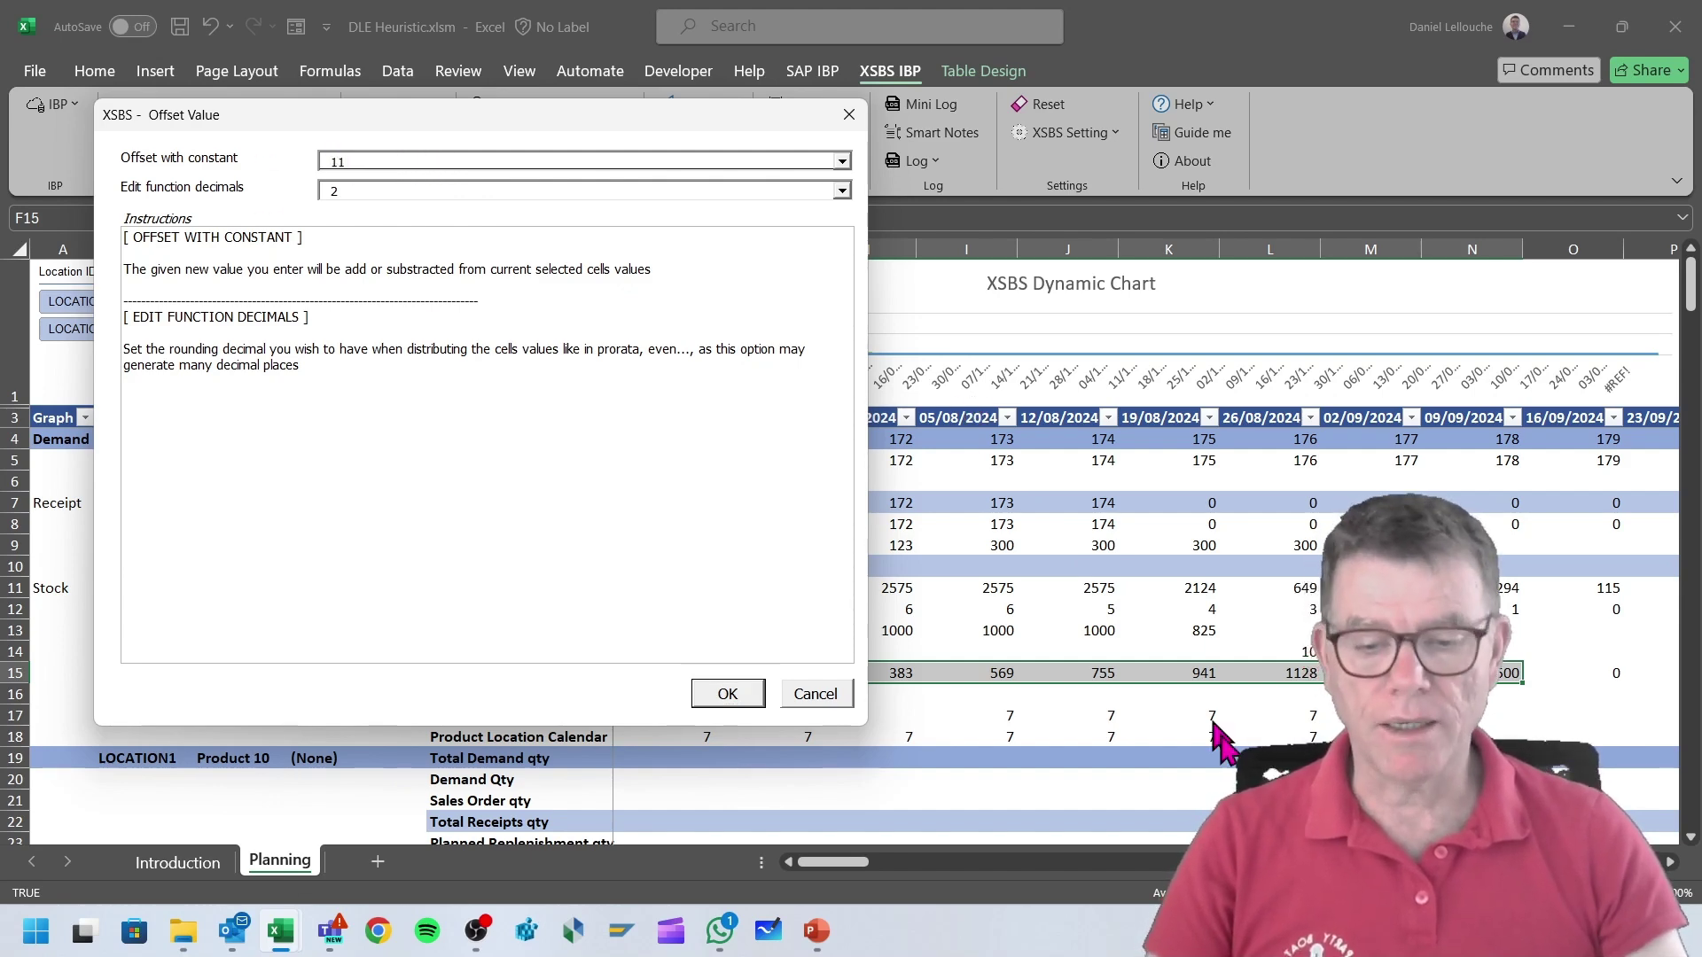
left_click(727, 694)
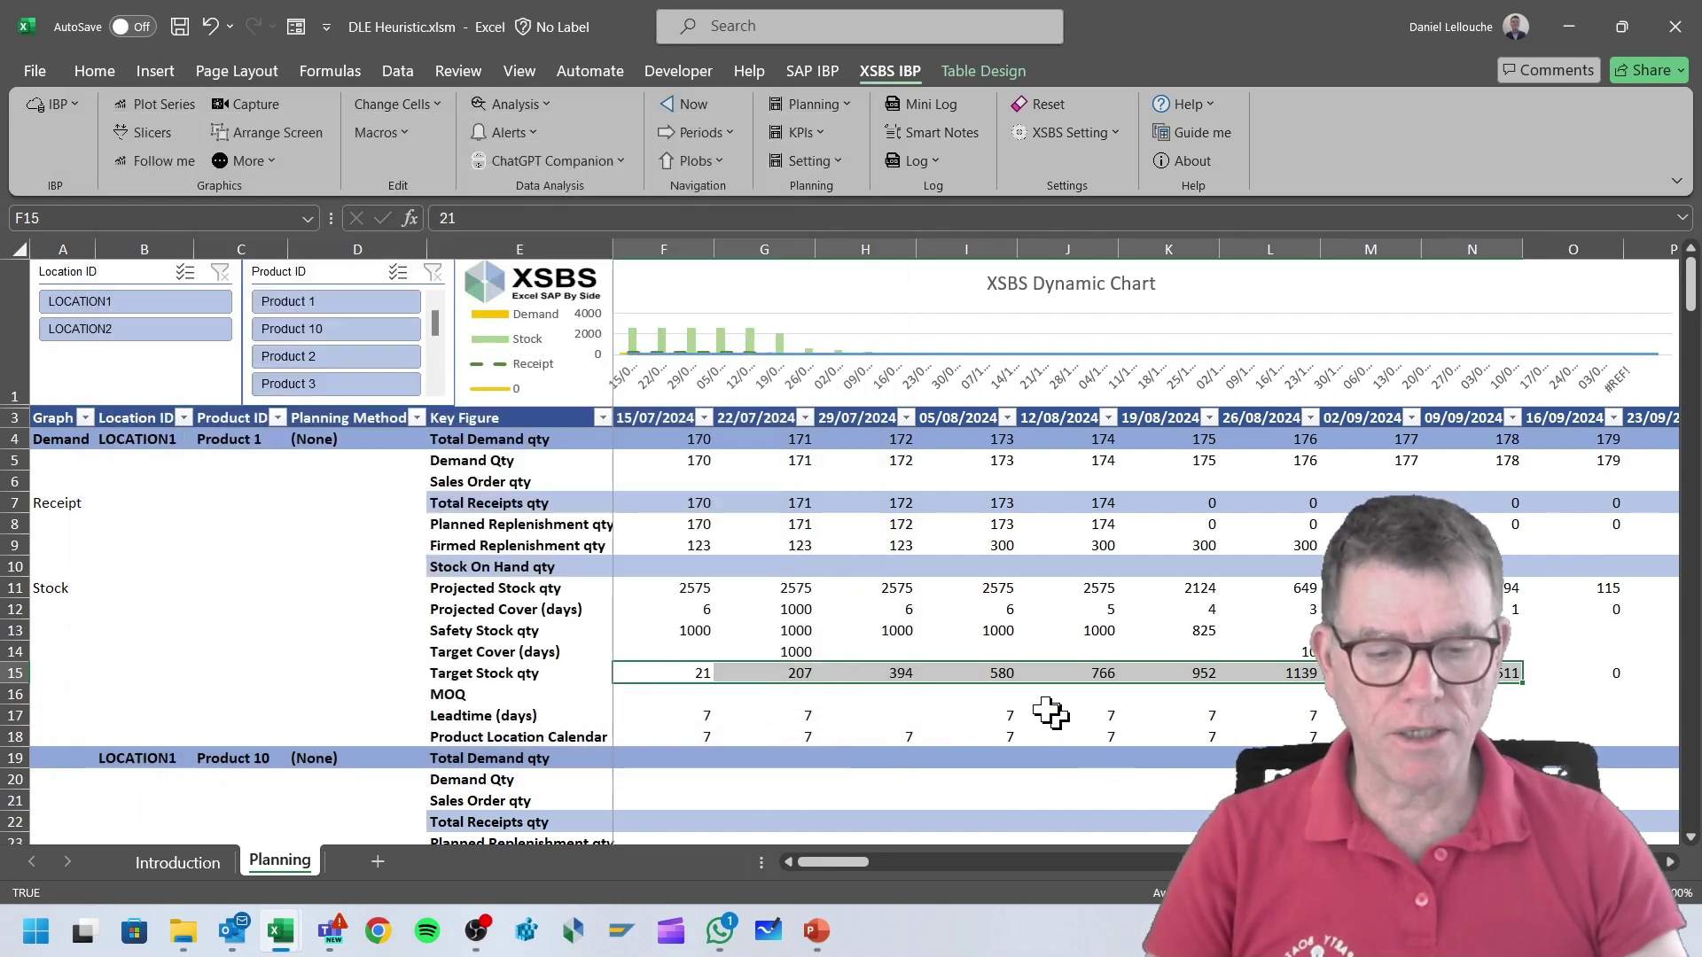
left_click(1238, 679)
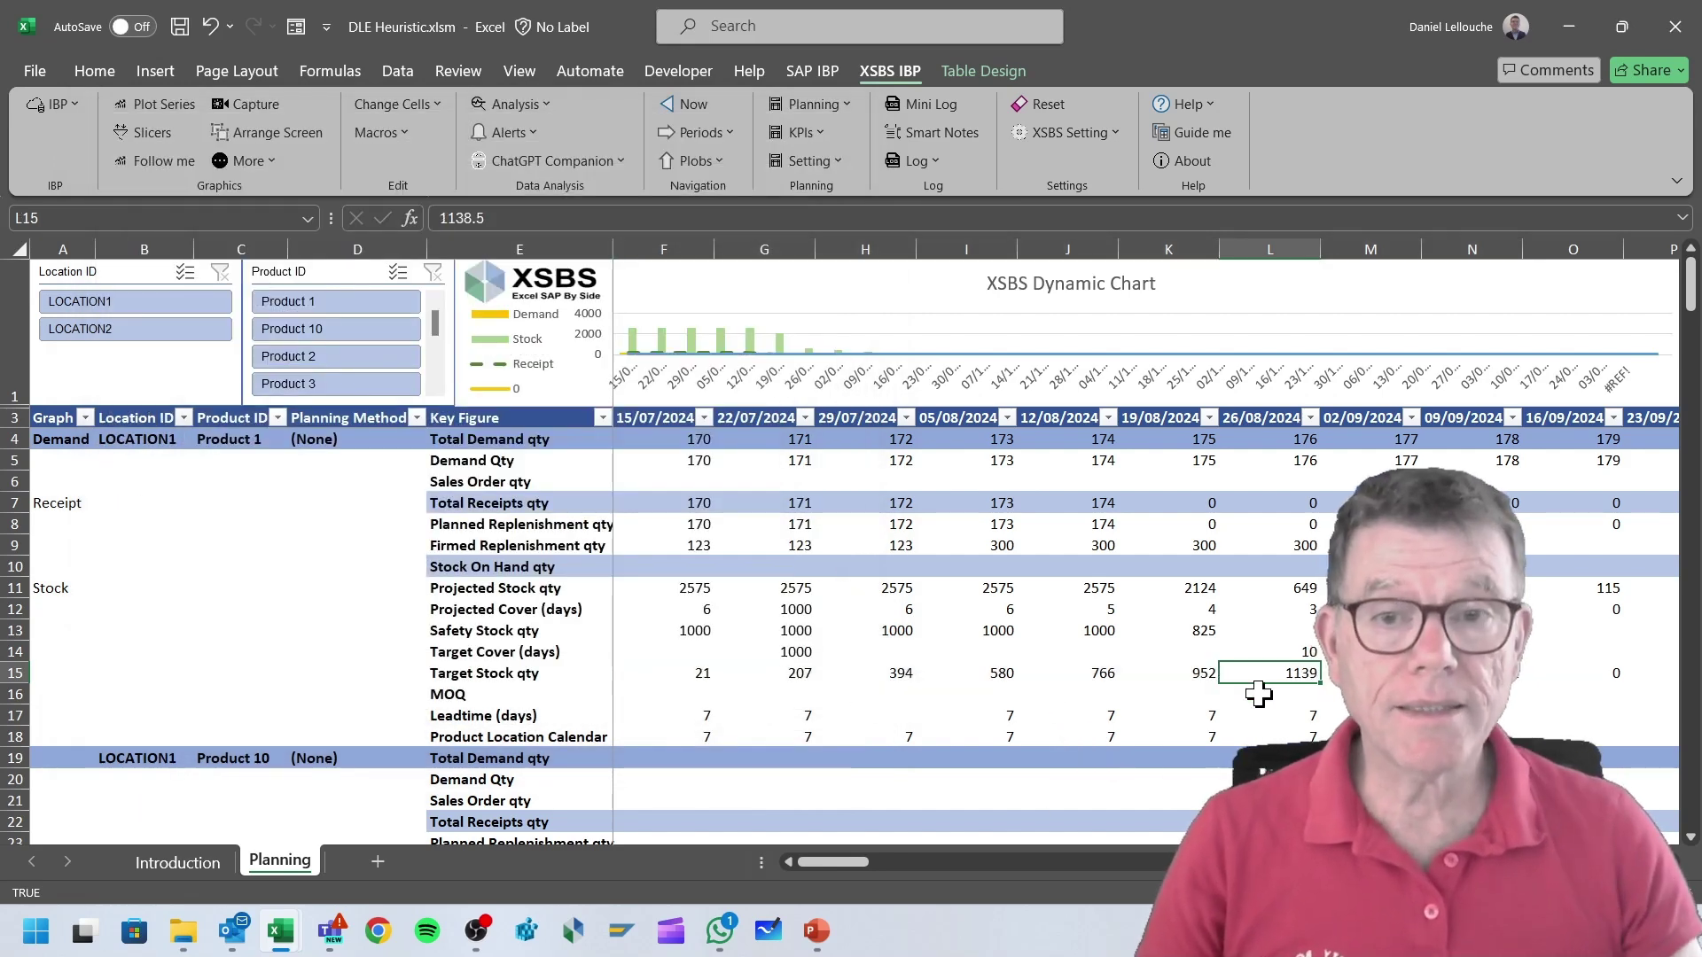